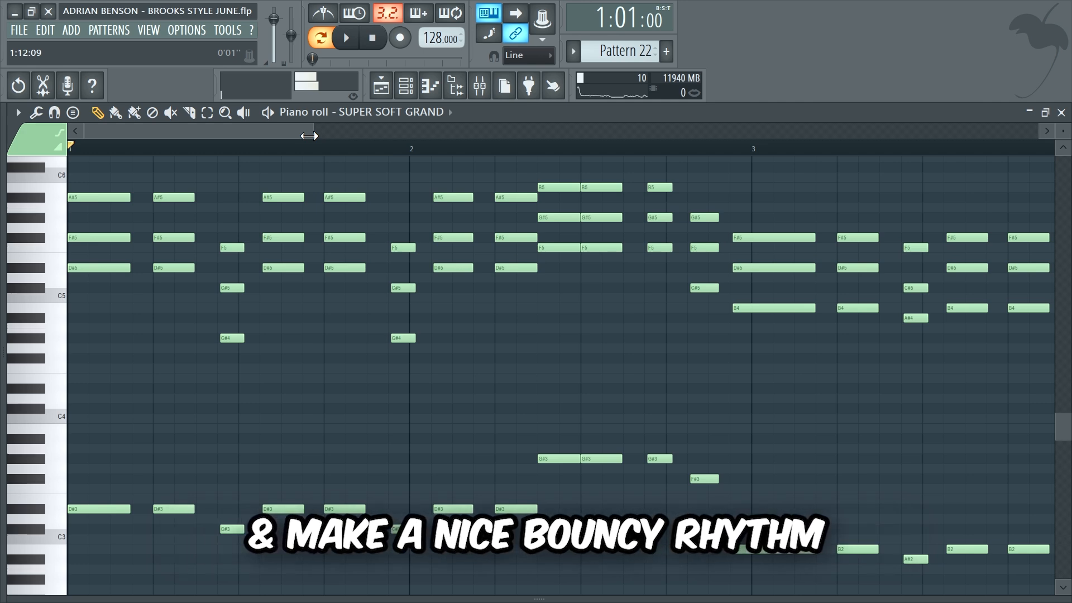
Play back the Pattern 22 chords and the matching Pattern 23 melody in the piano roll.
key("space")
left_click_drag(309, 135, 431, 124)
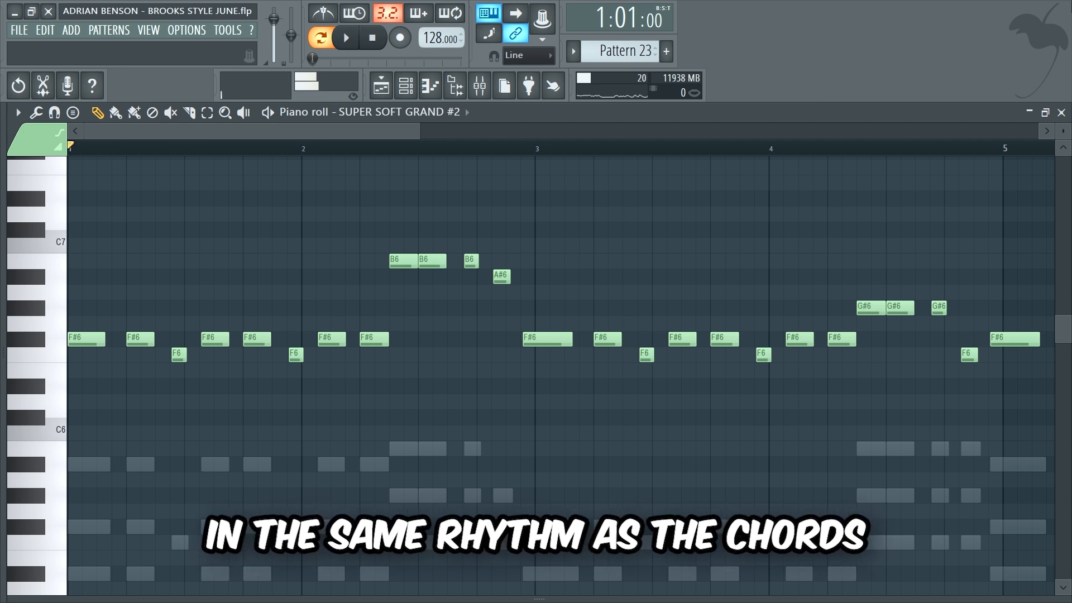
key("space")
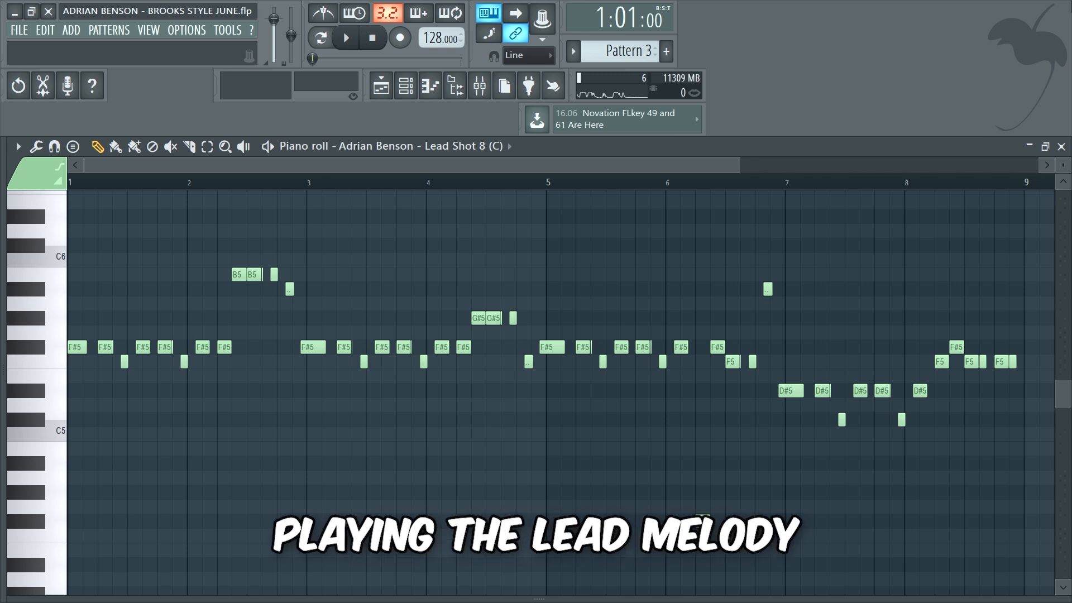
Play back the lead melody of Pattern 3 in the piano roll.
key("space")
left_click(702, 521)
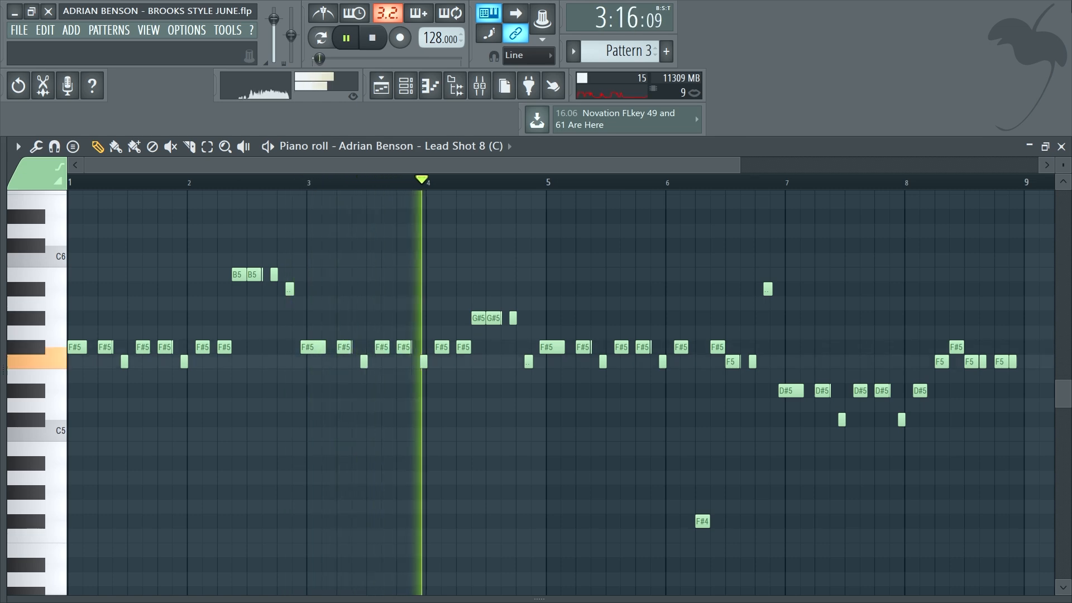
key("space")
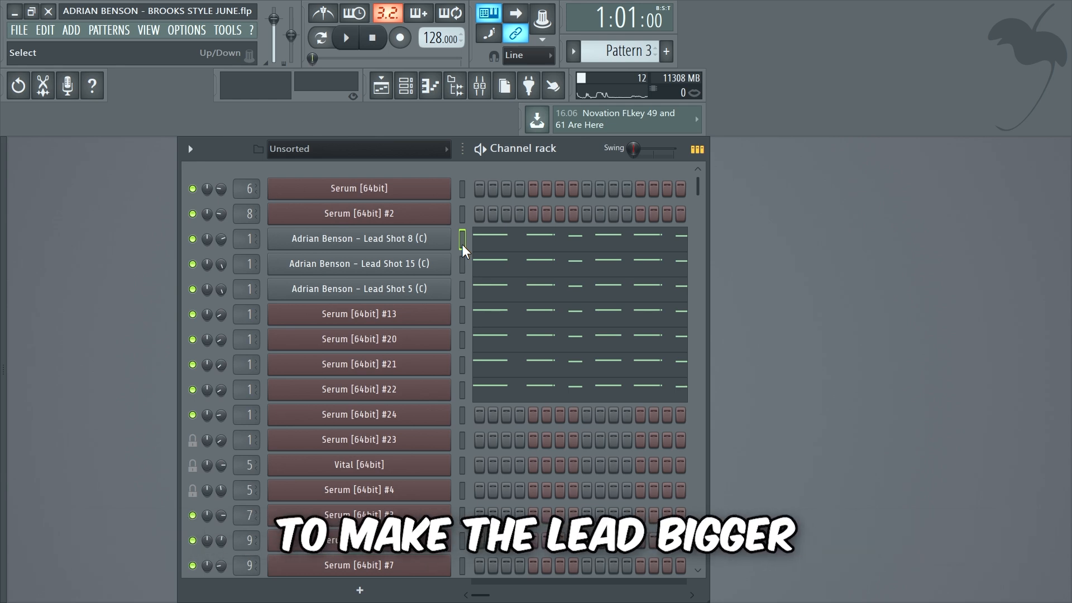
Audition the lead layers from Lead Shot 8 (C) through Lead Shot 5 (C) to Serum #13, #21 and #22.
key("g")
left_click(463, 289)
left_click(465, 315)
left_click(463, 364)
left_click(462, 390)
key("space")
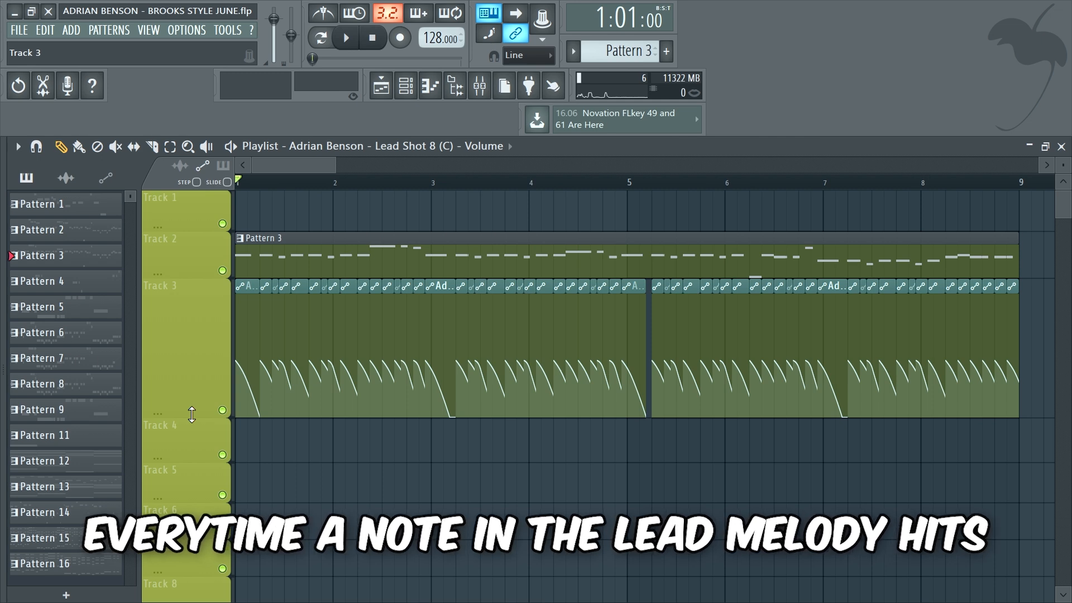
Compare the lead with and without its volume automation by muting and unmuting playlist Track 3 during playback.
left_click(222, 410)
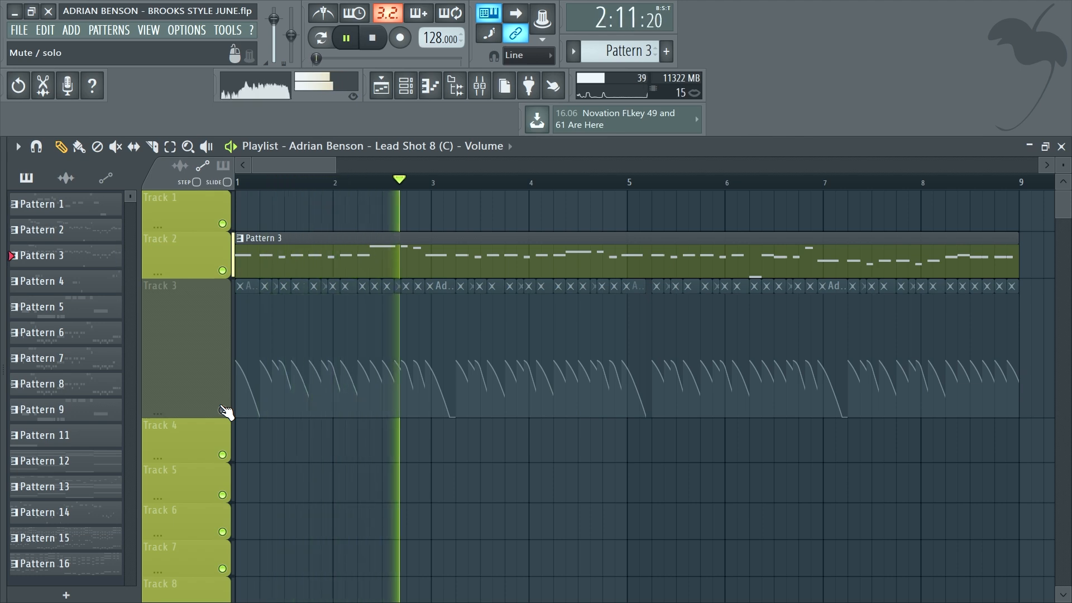
left_click(222, 409)
key("space")
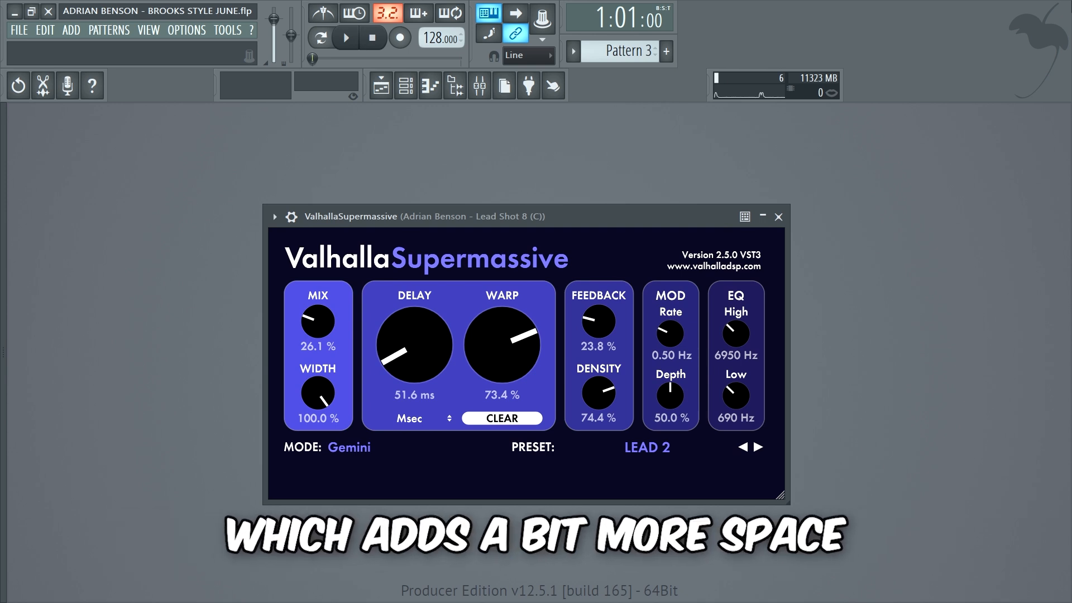
Listen to the lead with the ValhallaSupermassive reverb and its mix level automation.
key("space")
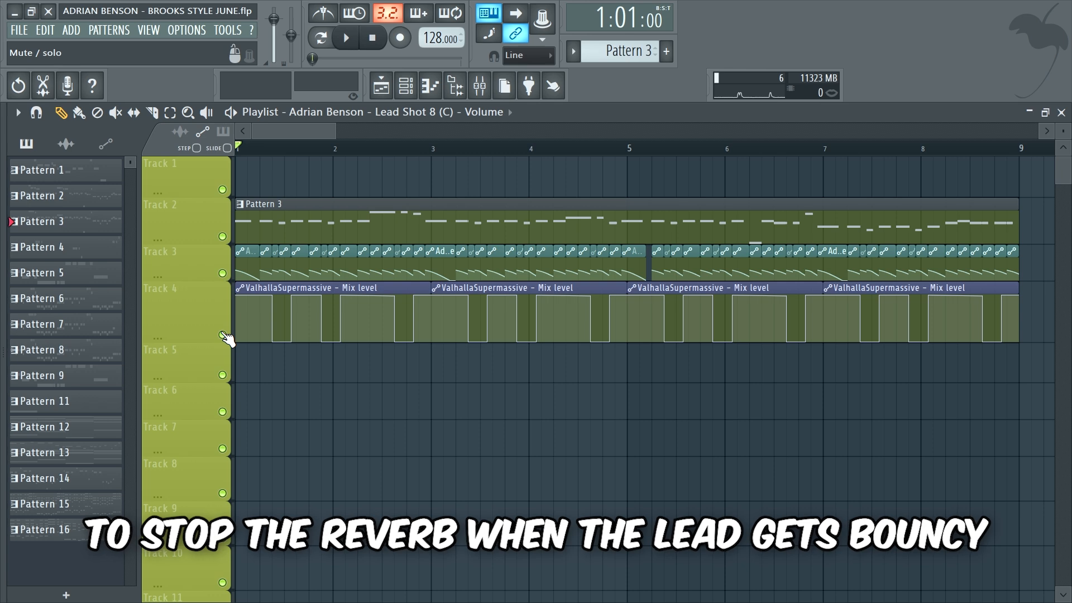
key("space")
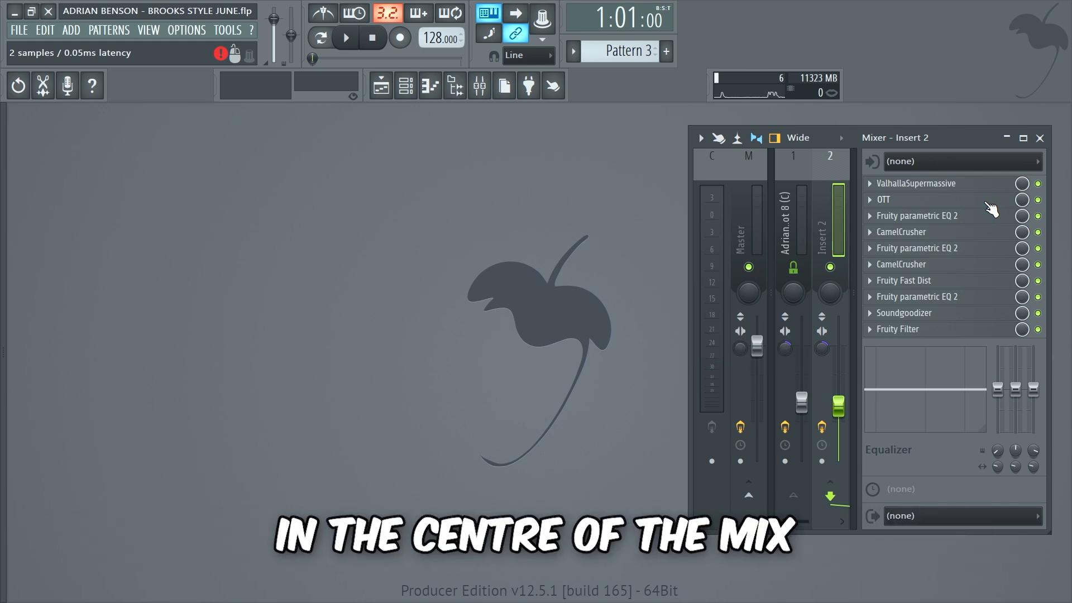
Examine the Insert 2 effects from OTT onward, through the parametric EQs, CamelCrushers and Fruity Fast Dist to Soundgoodizer.
left_click(989, 202)
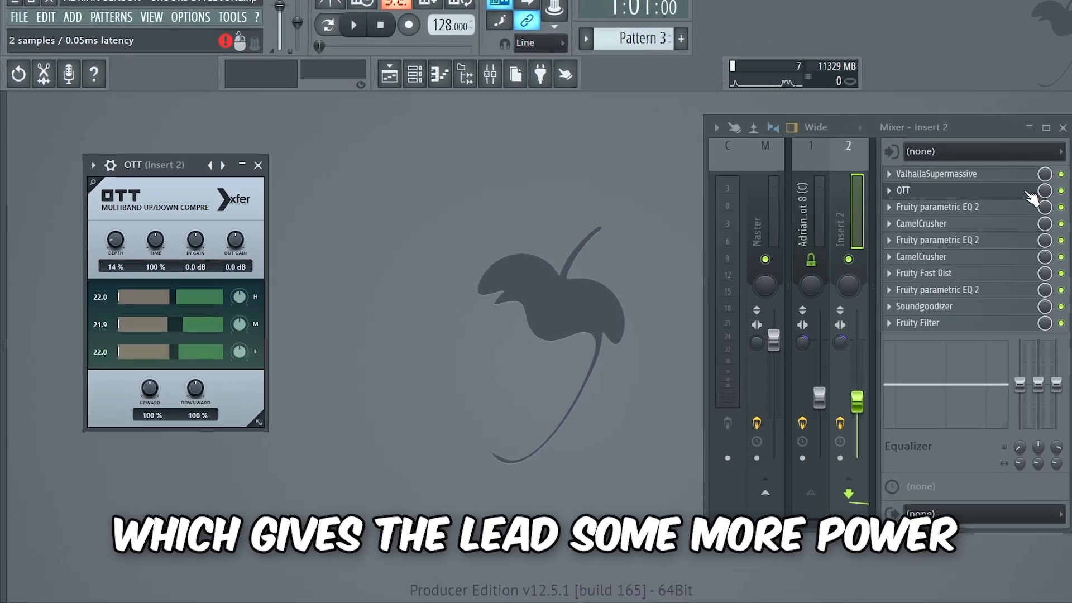
left_click(1002, 216)
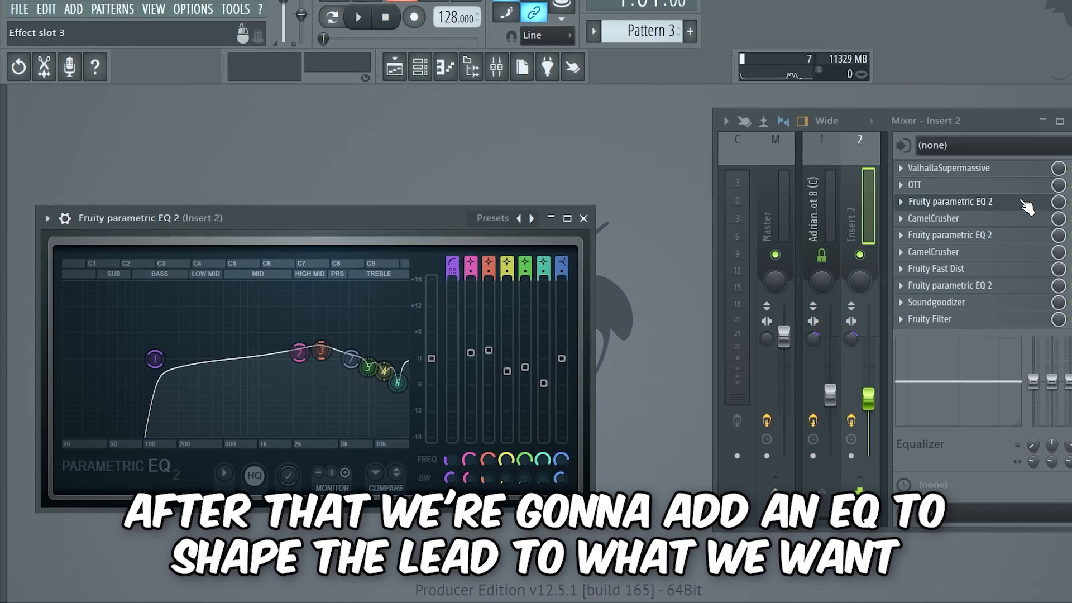
left_click(1023, 217)
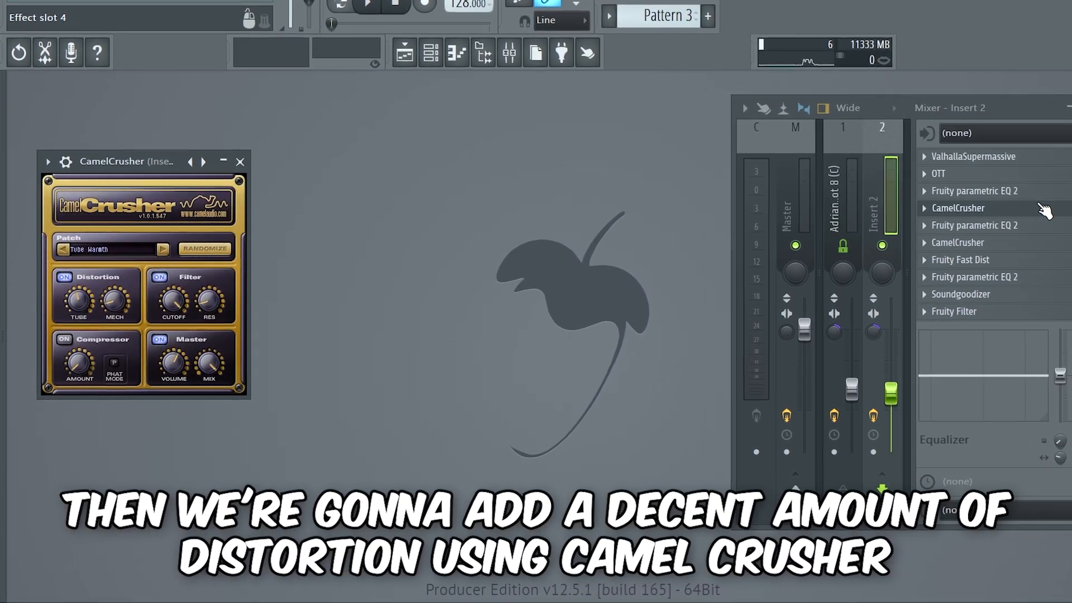
left_click(1047, 224)
left_click(1047, 241)
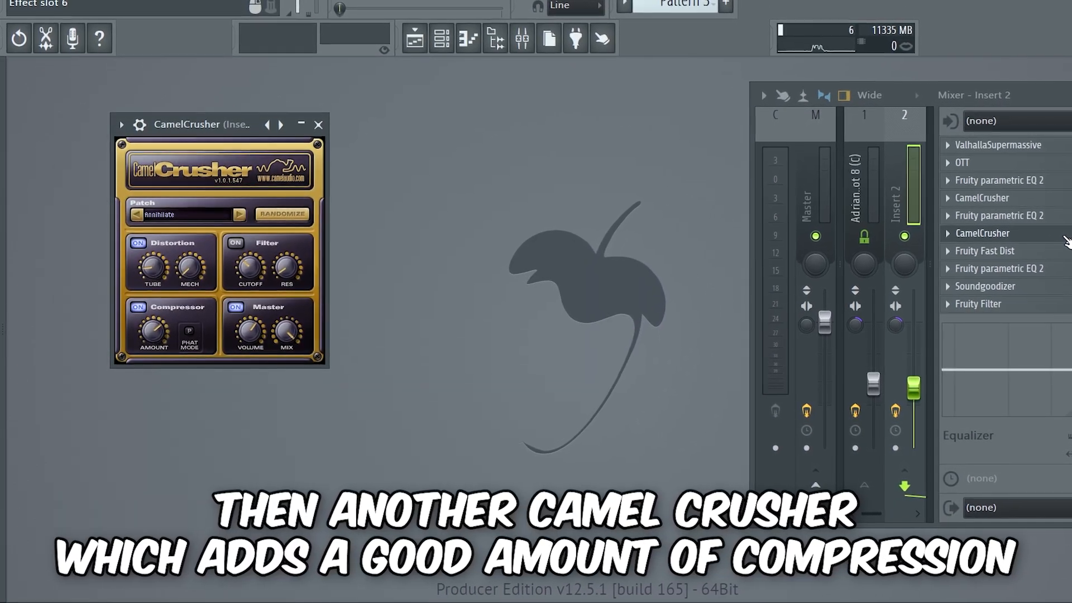
left_click(1047, 247)
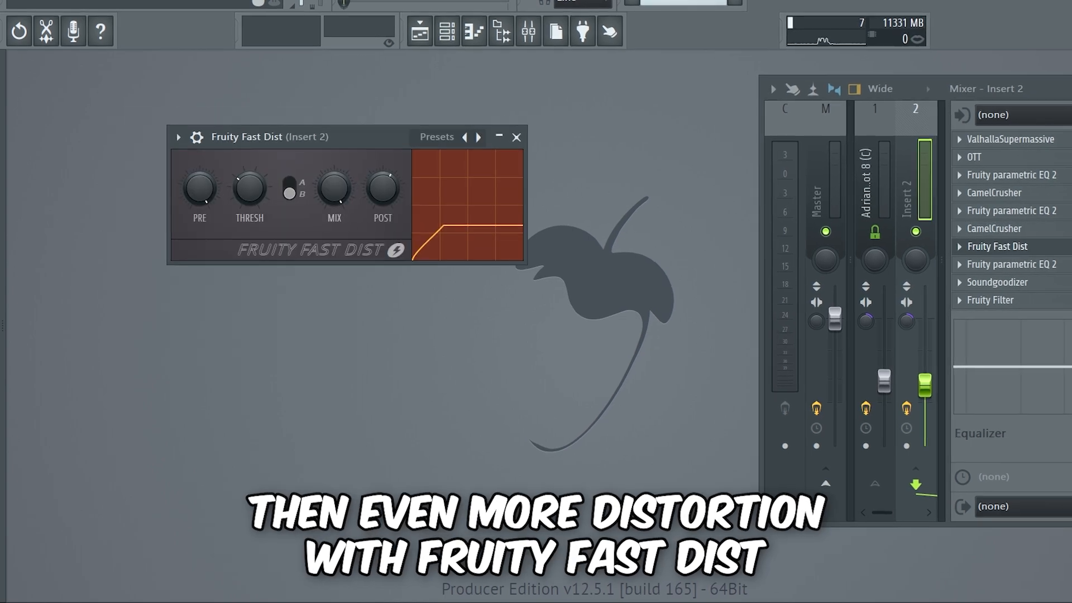
left_click(1022, 261)
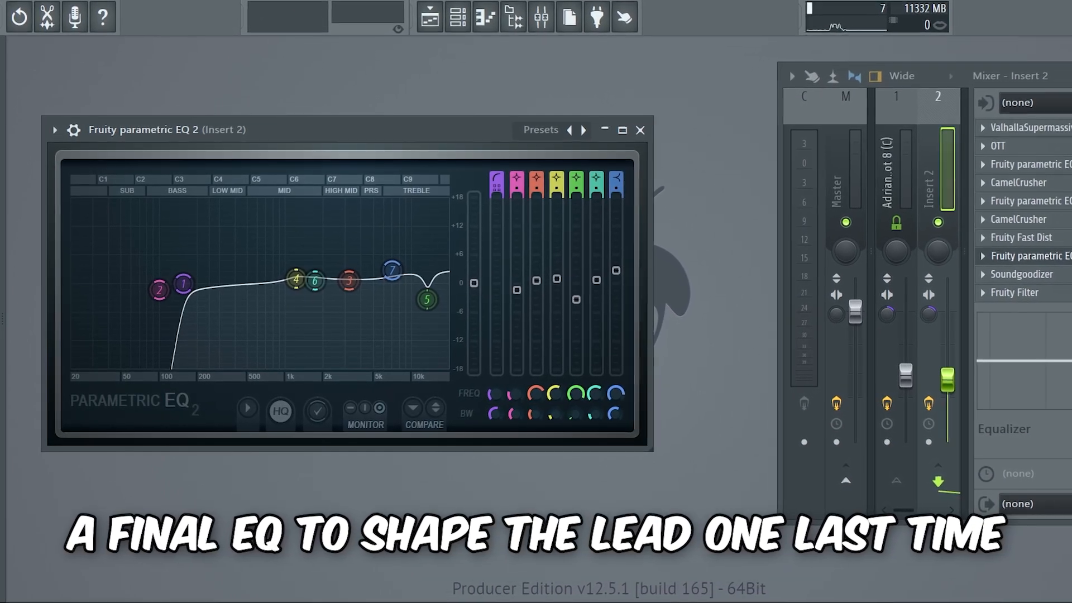
left_click(1027, 275)
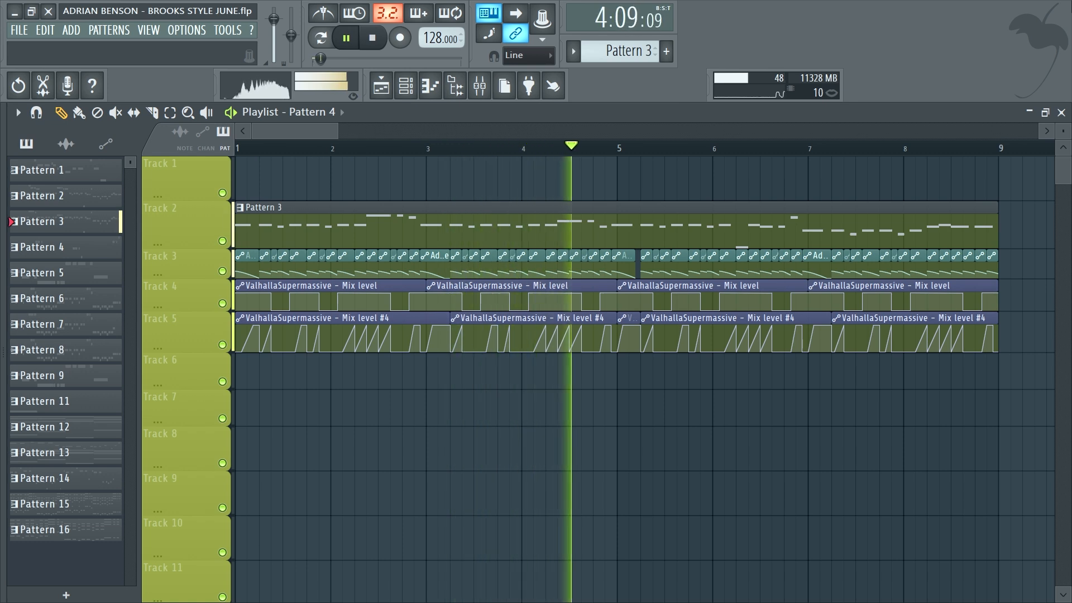
Play back the Pattern 4 harmonies together with the lead in the playlist.
key("space")
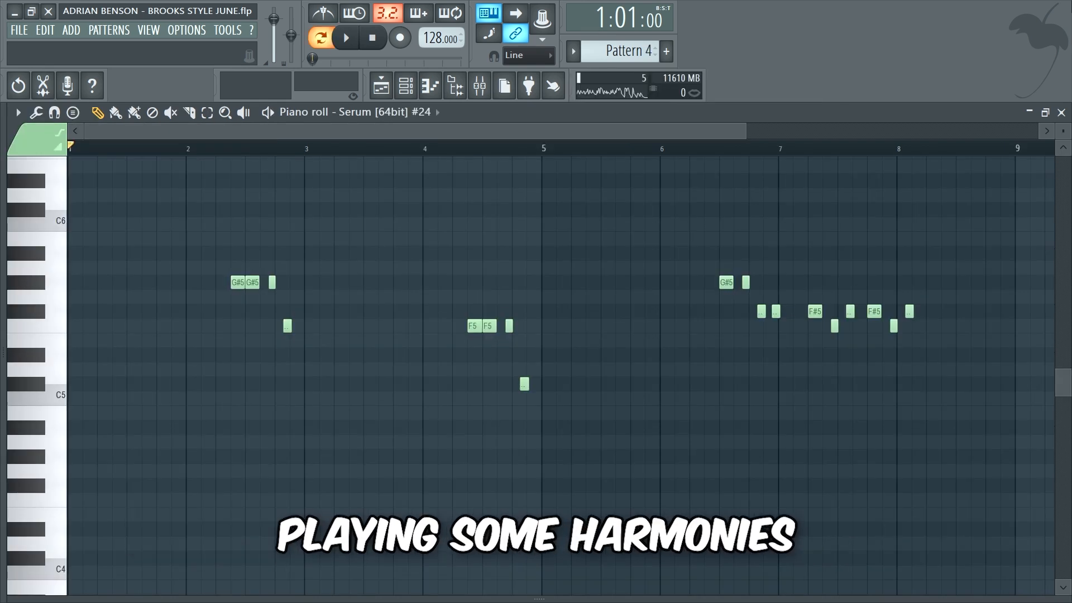
key("space")
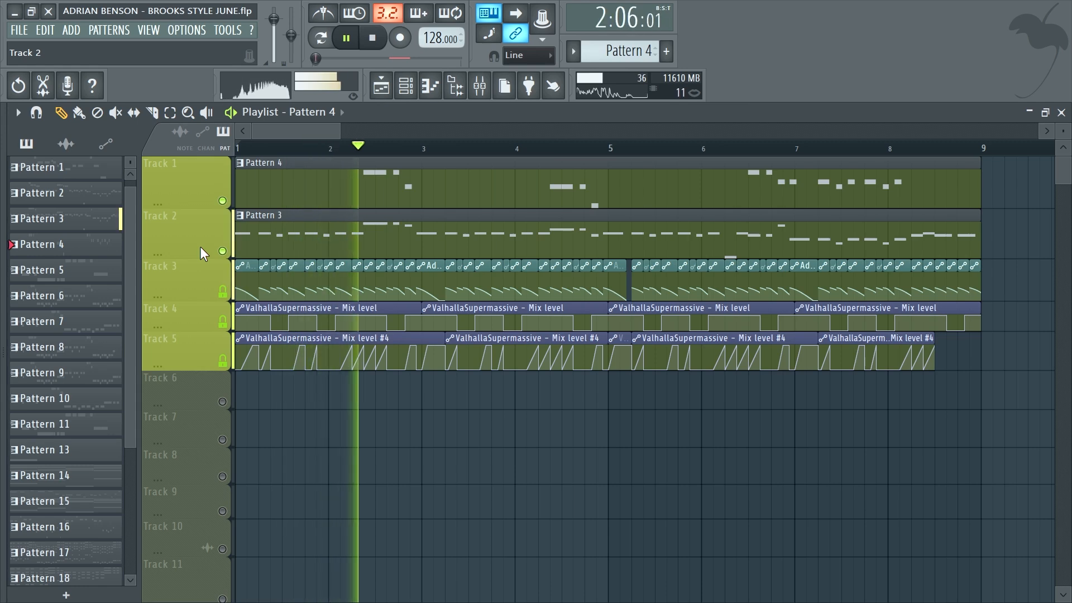
double_click(289, 198)
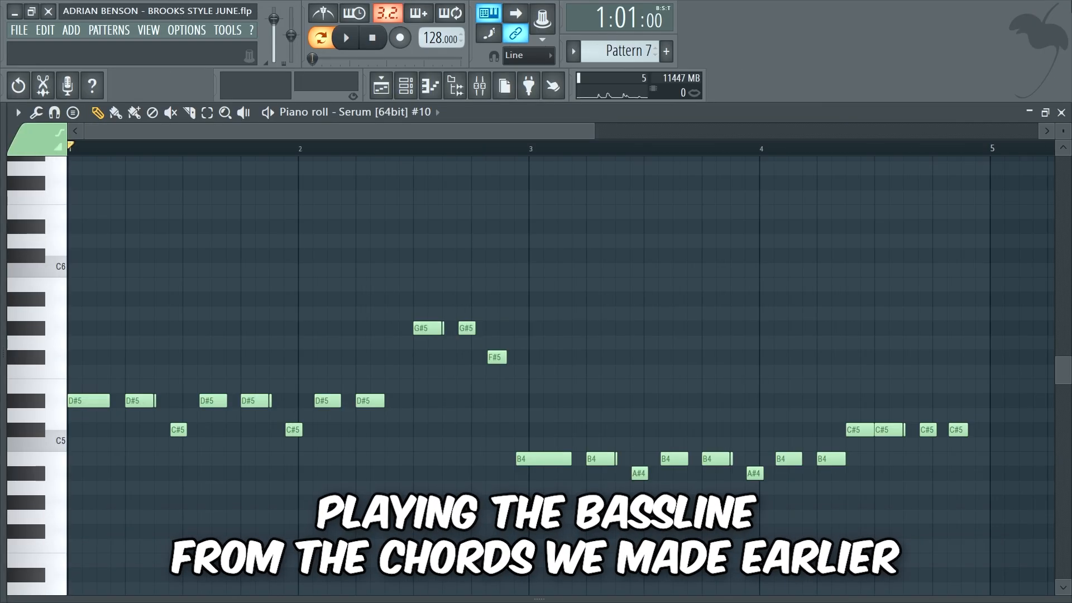
Play back the Pattern 7 bassline and audition the mid bass layers Serum #9, #19, #11, #12 and #14.
key("space")
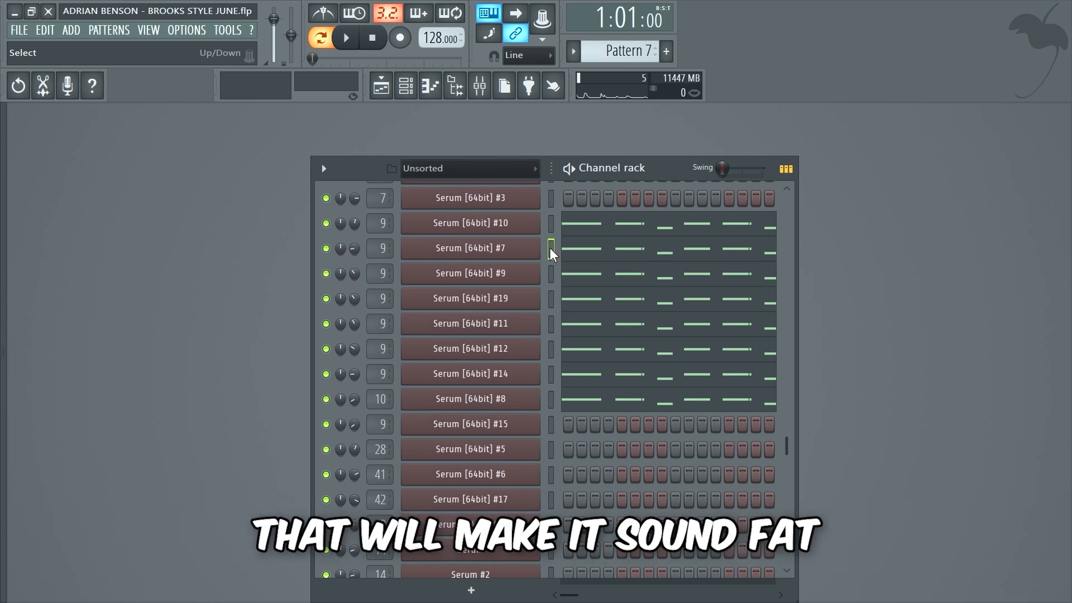
left_click(551, 273)
left_click(551, 299)
left_click(551, 324)
left_click(551, 348)
left_click(550, 374)
Audition the sub bass layer, Serum #8, with a D#5 note.
left_click(551, 399)
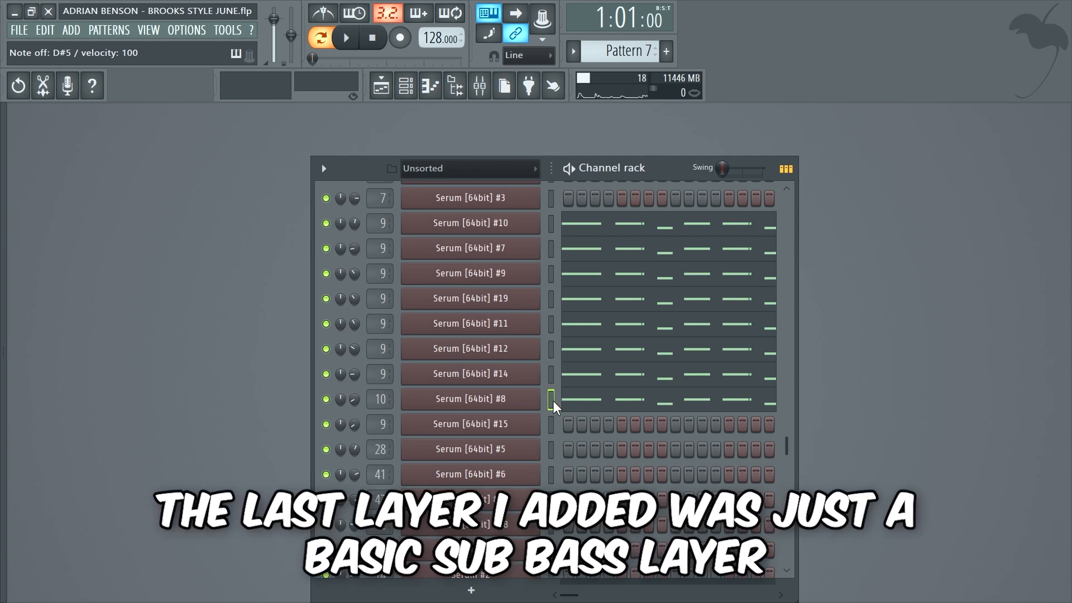
key("3")
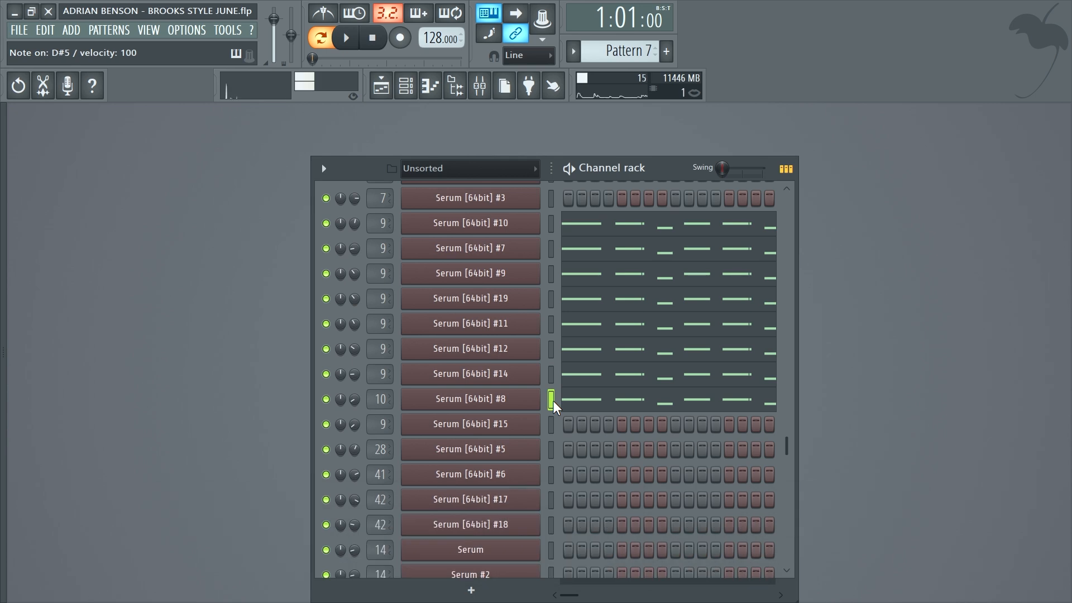
key("space")
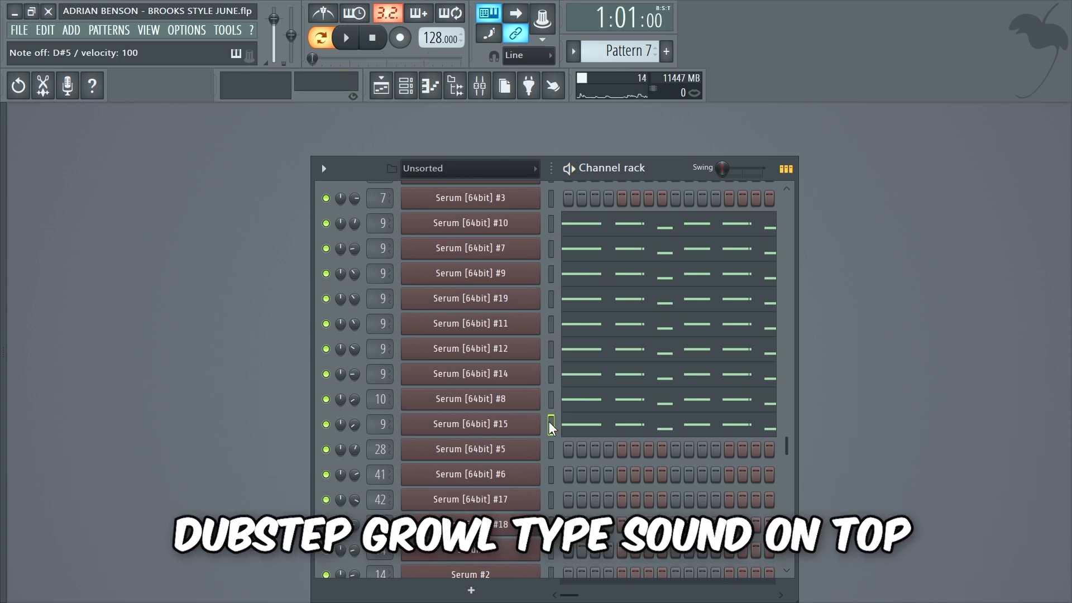
Audition the growl layer, Serum #15, with D#5 notes.
key("d")
key("d")
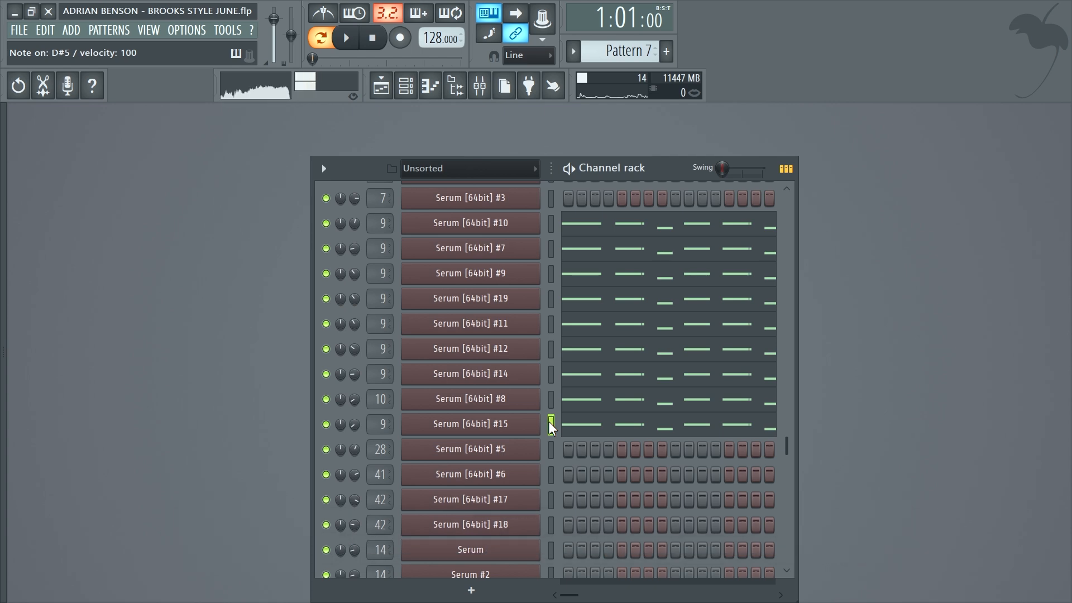
key("space")
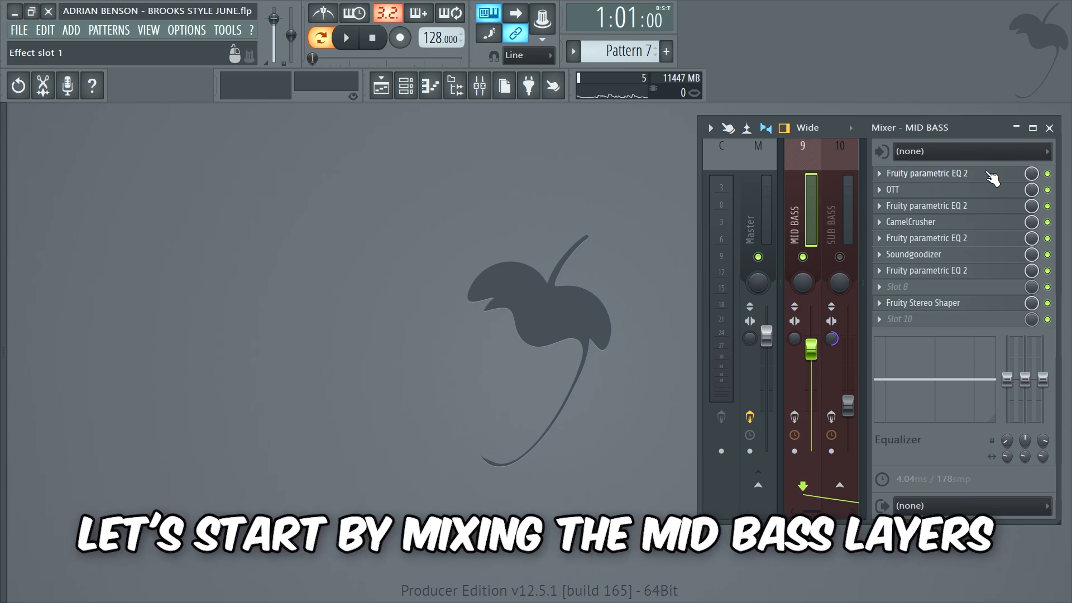
Examine the MID BASS effects in chain order, from the first parametric EQ through OTT, CamelCrusher and Soundgoodizer to Fruity Stereo Shaper.
left_click(992, 174)
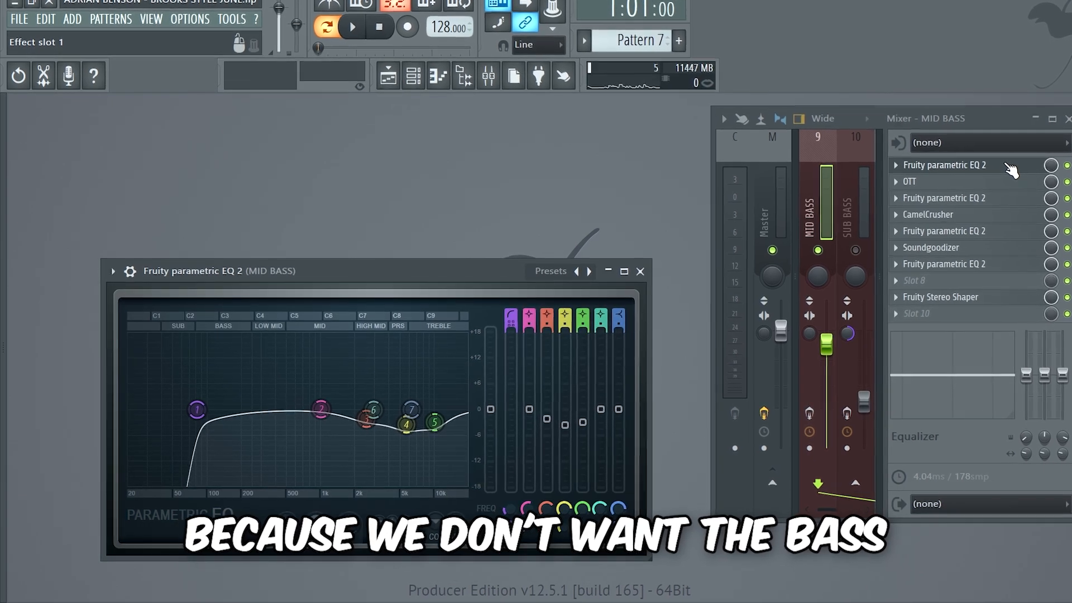
left_click(1013, 180)
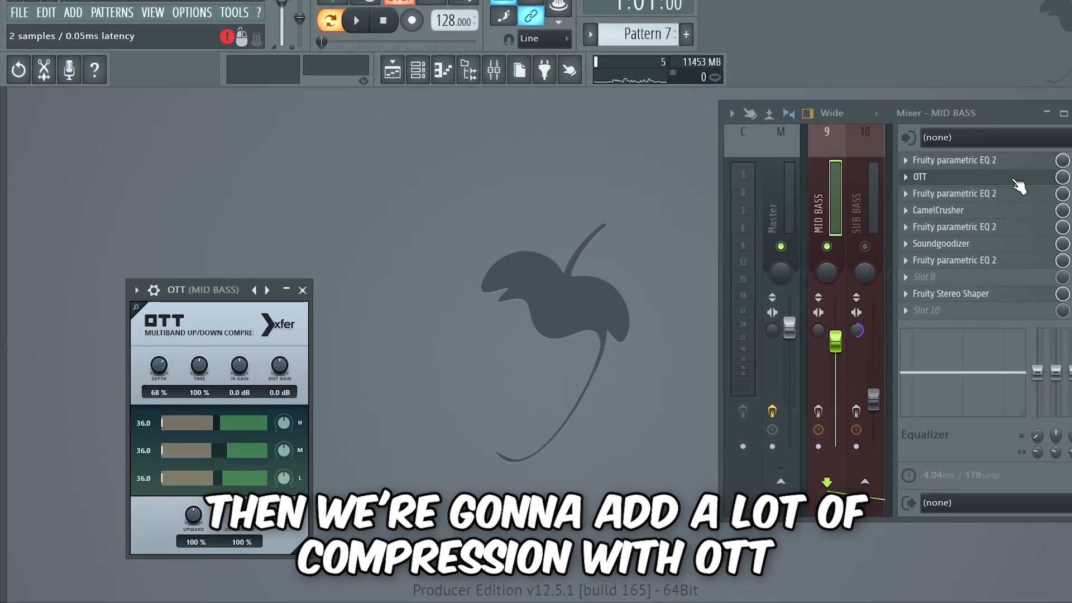
left_click(1027, 190)
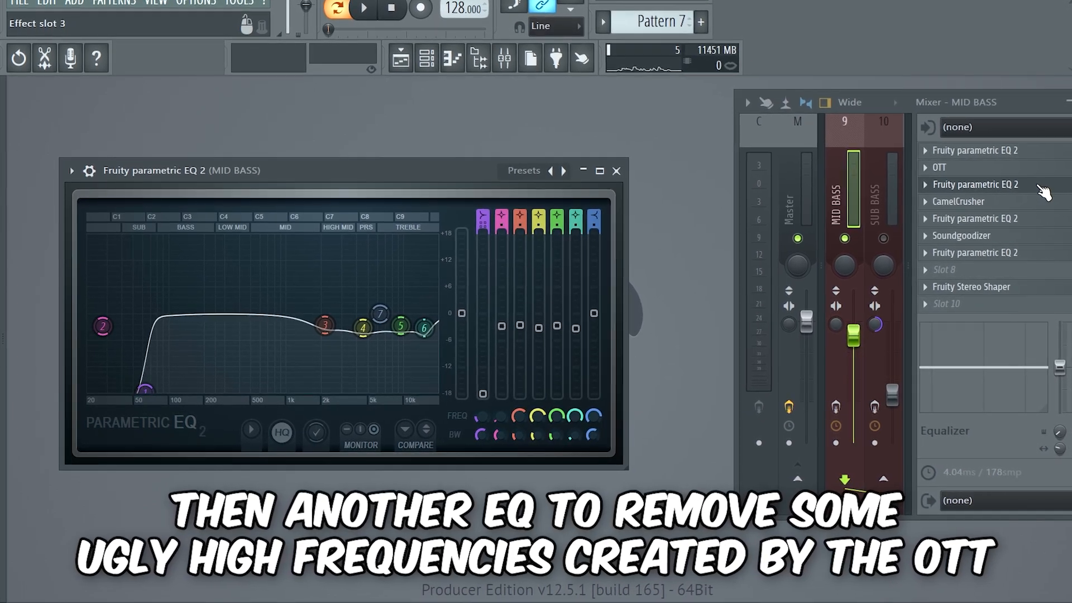
left_click(1049, 198)
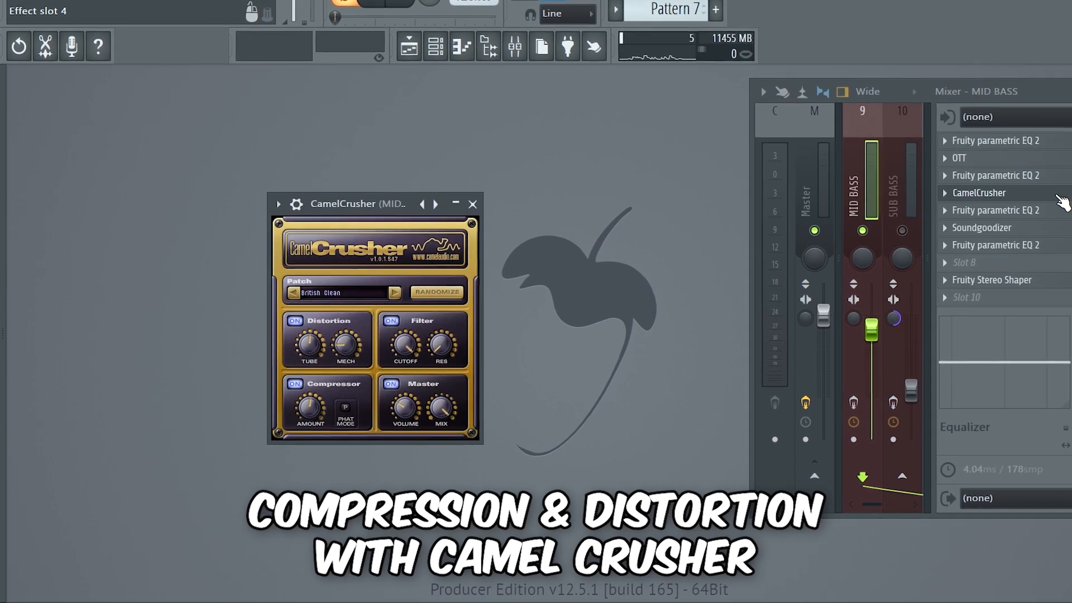
left_click(1059, 211)
left_click(1062, 225)
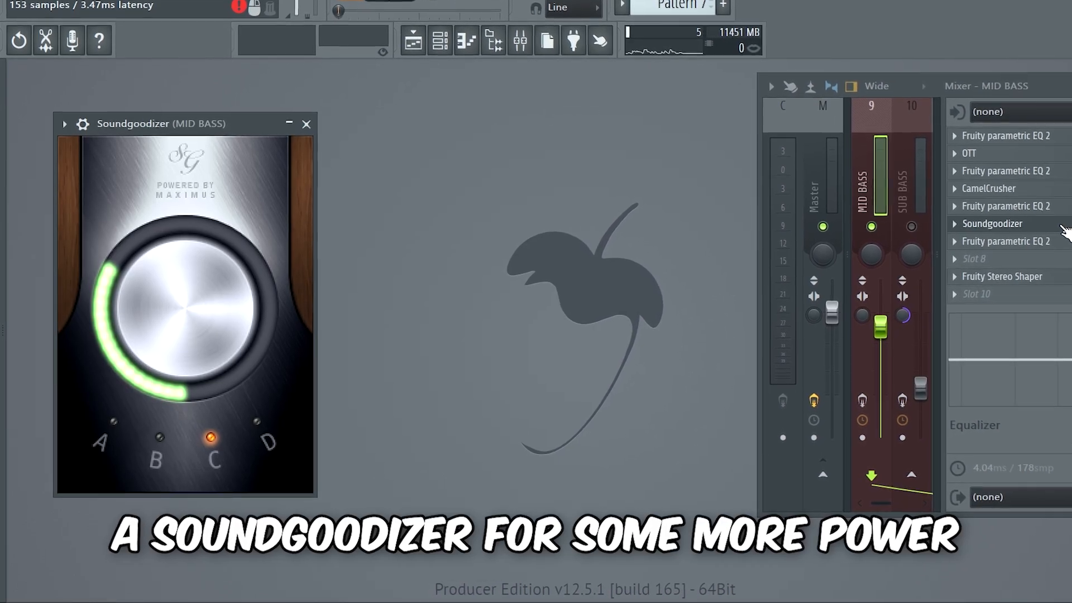
left_click(1064, 241)
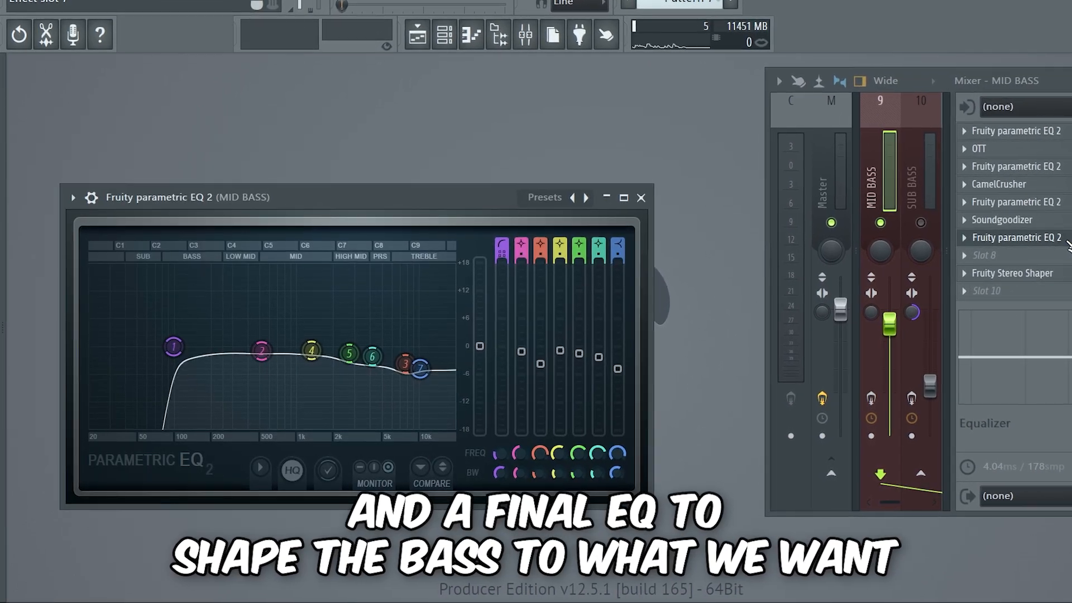
left_click(1064, 273)
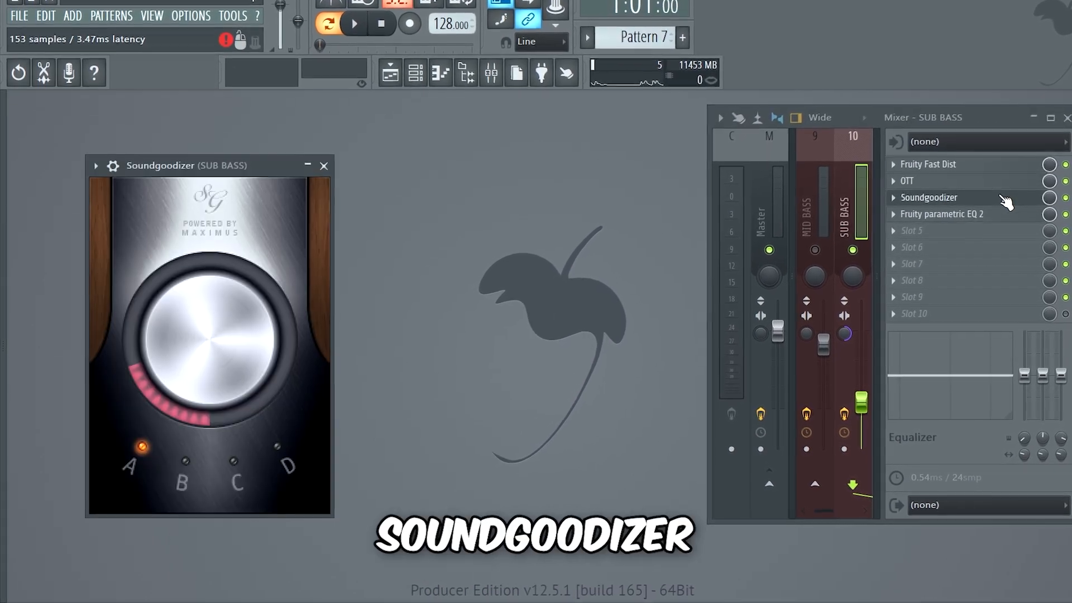
Inspect the SUB BASS track's Fruity parametric EQ 2 and listen to the Pattern 7 bassline.
left_click(1004, 214)
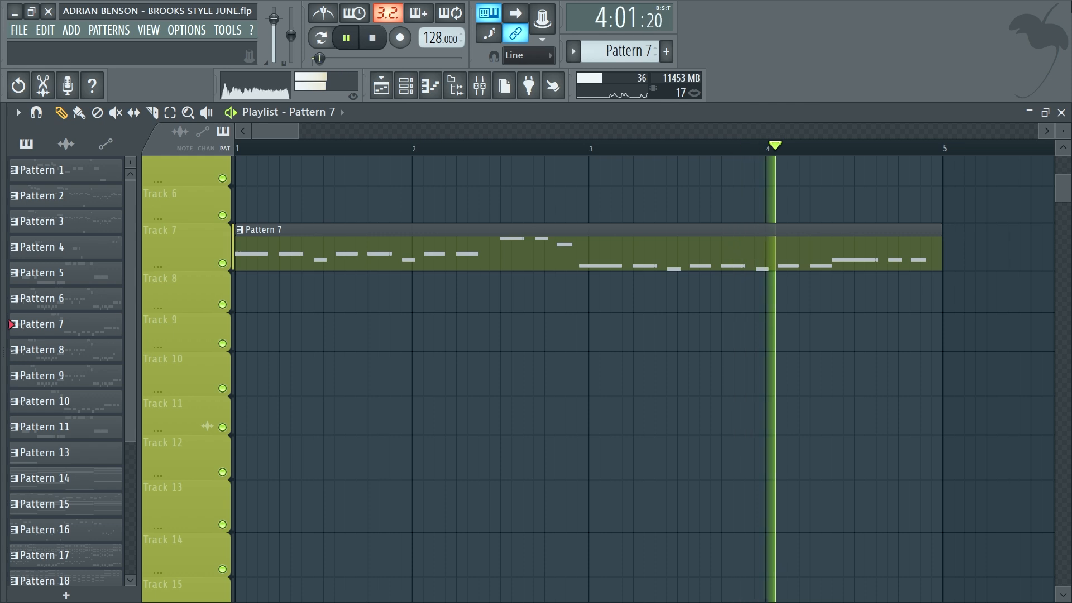
key("space")
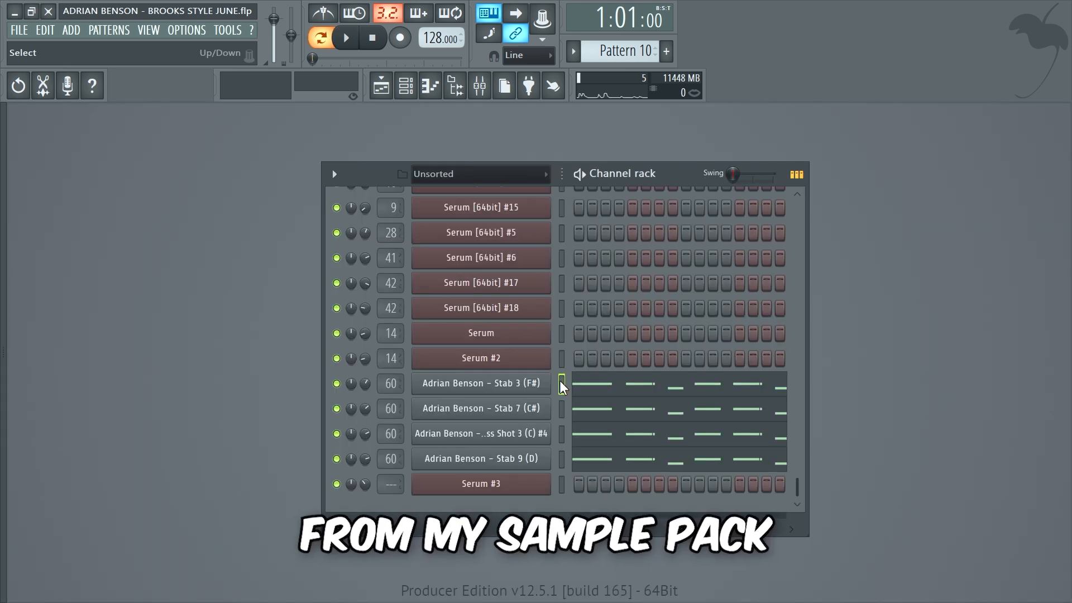
Step through the stab layers of Pattern 10: Stab 7 (C#), Shot 3 (C) #4 and Stab 9 (D).
left_click(561, 408)
left_click(562, 434)
left_click(561, 458)
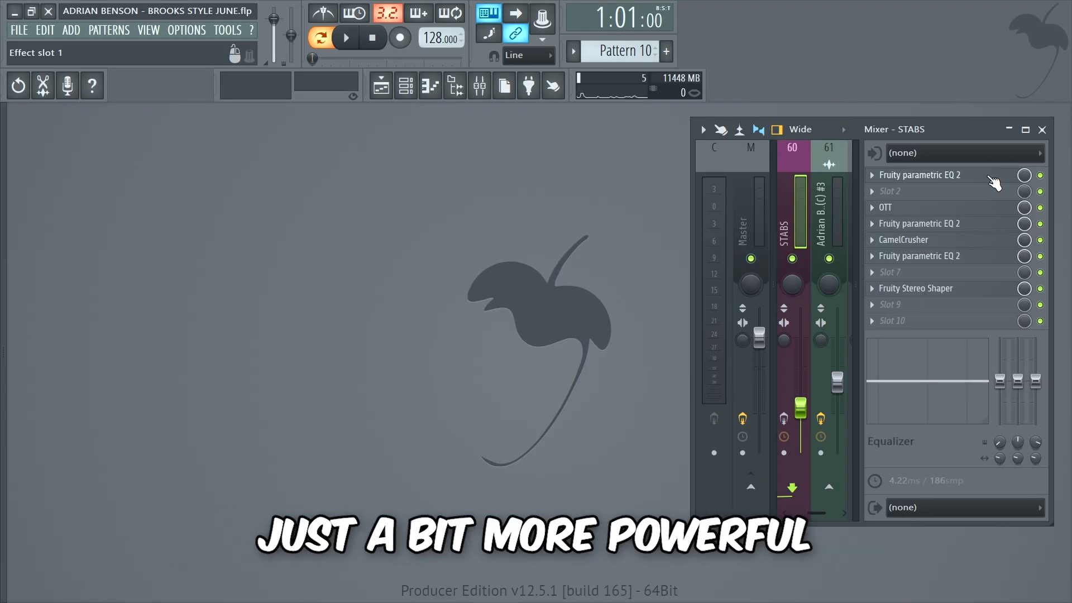
Examine the STABS effects in chain order: the first parametric EQ, OTT, the second EQ, CamelCrusher, the final EQ and Fruity Stereo Shaper.
left_click(994, 176)
left_click(995, 208)
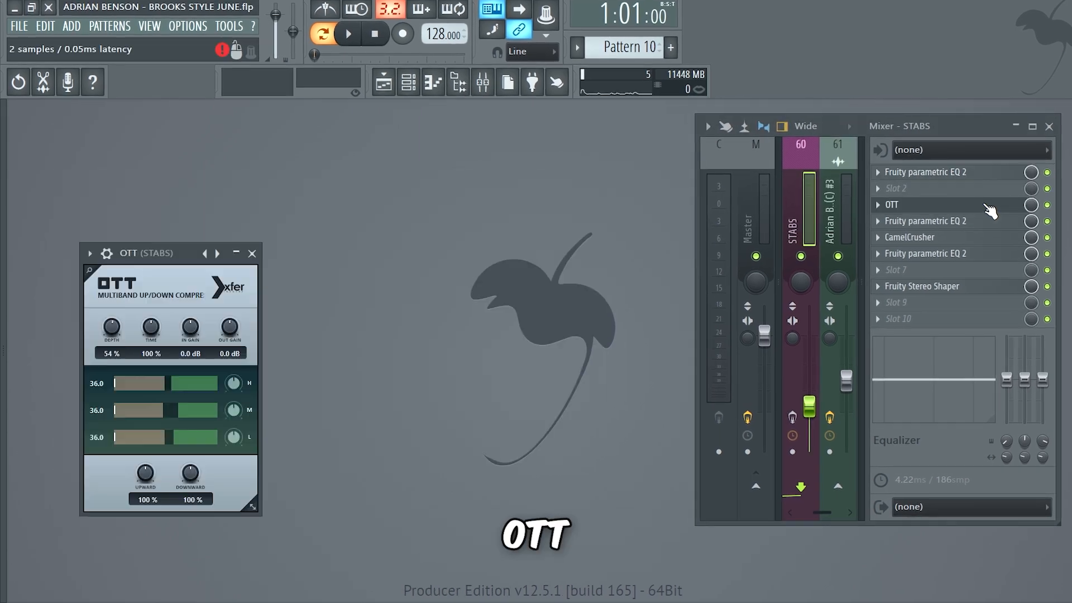
left_click(991, 223)
left_click(1008, 234)
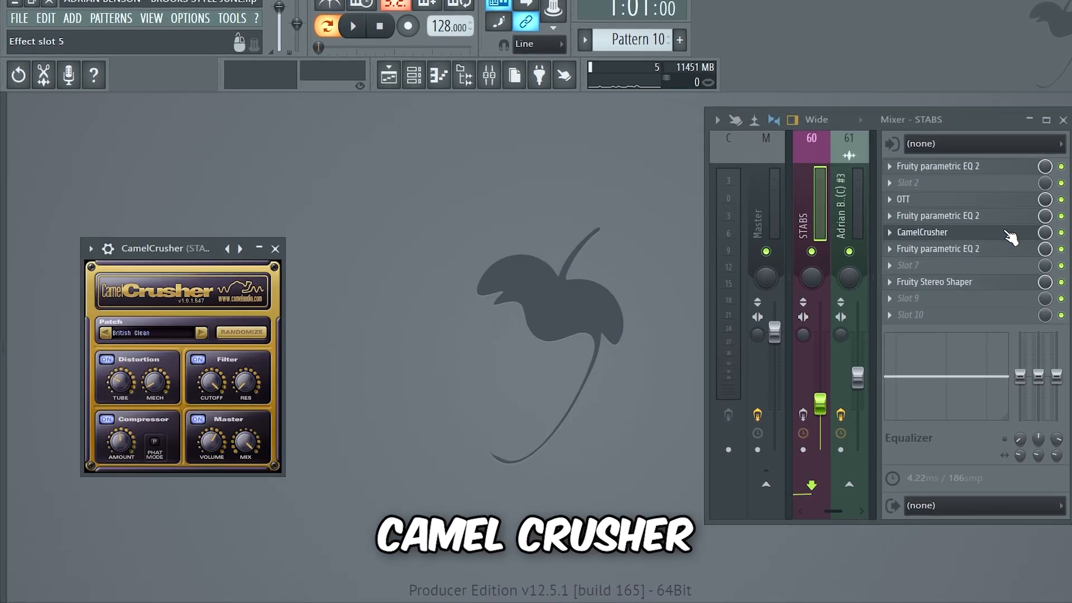
left_click(980, 251)
left_click(1002, 280)
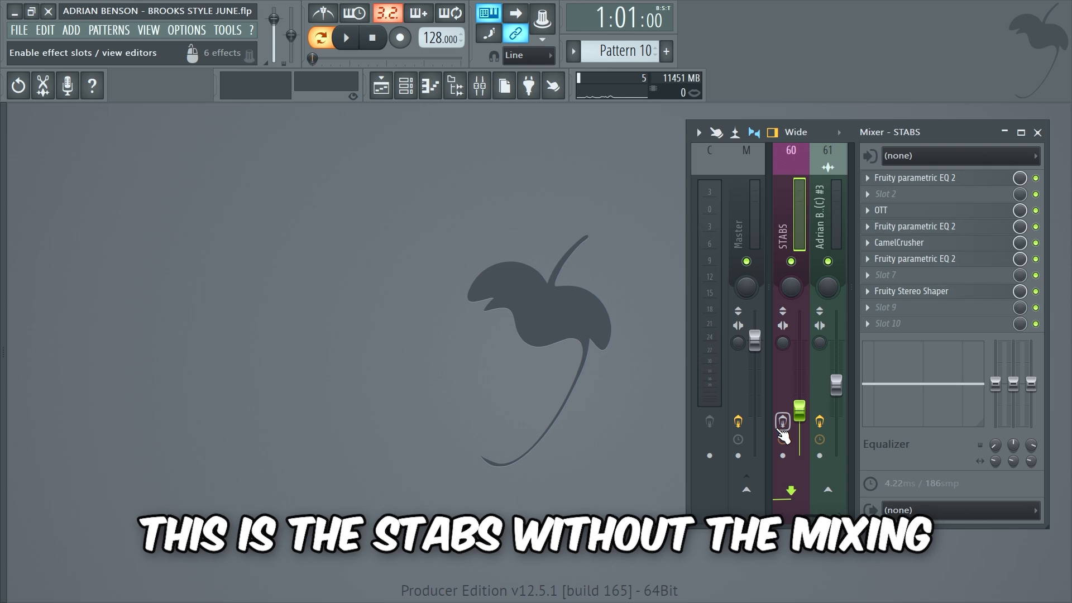
Compare the Pattern 10 stabs by playing them with the STABS track's effects bypassed and with them enabled.
key("space")
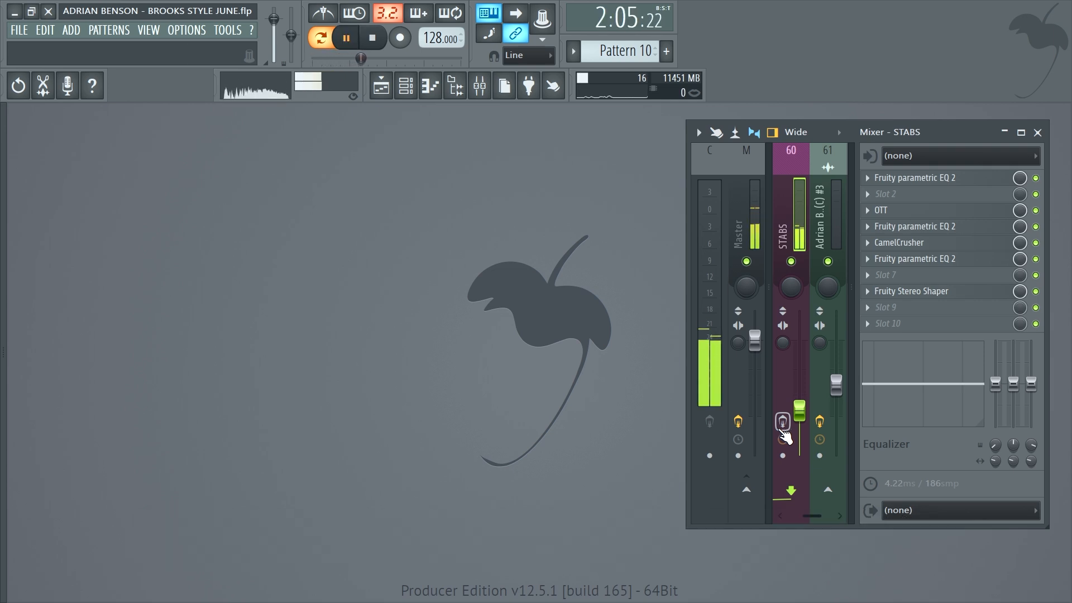
key("space")
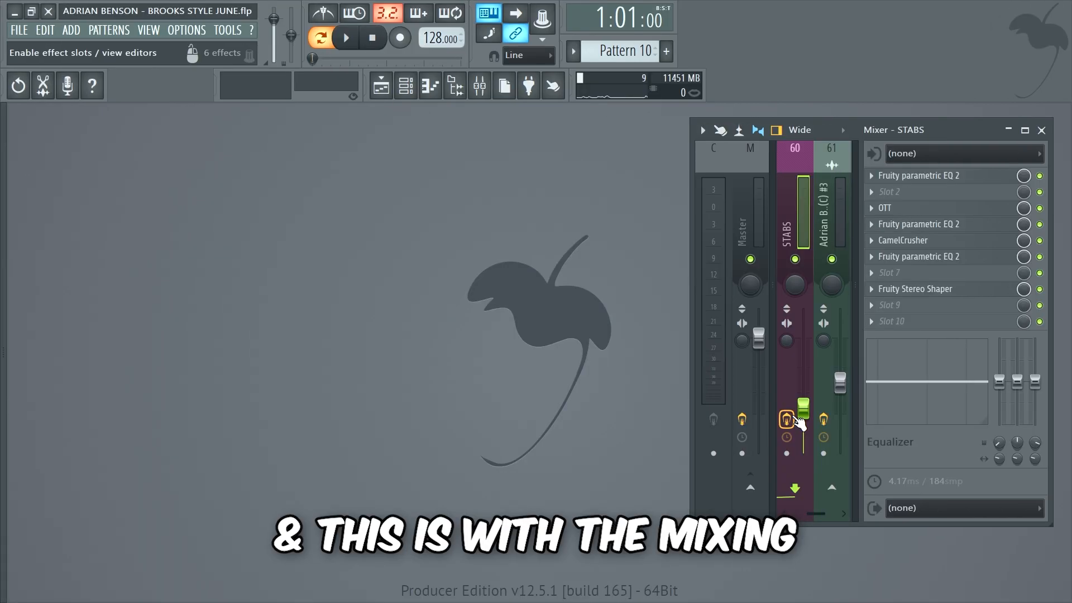
key("space")
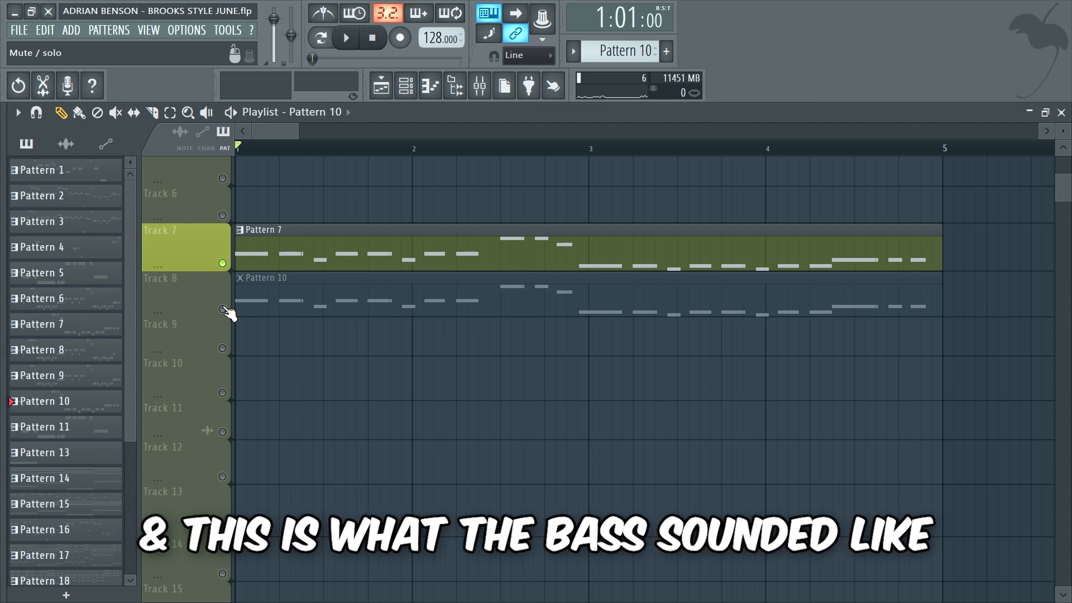
Play the Pattern 7 bass alone in the playlist, and replay it with the Pattern 10 stabs on Track 8 unmuted.
key("space")
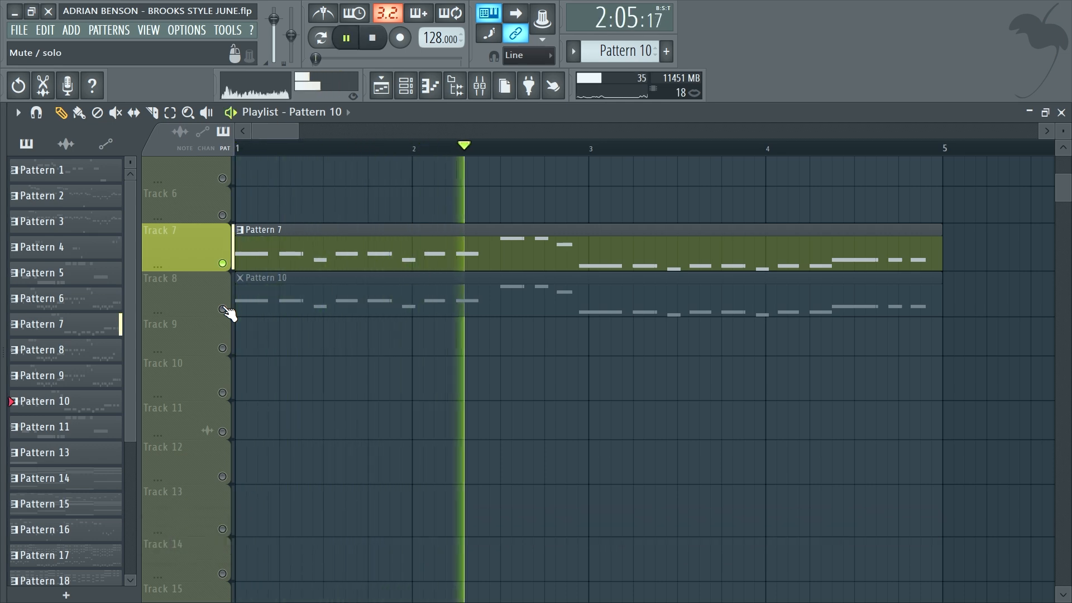
left_click(223, 309)
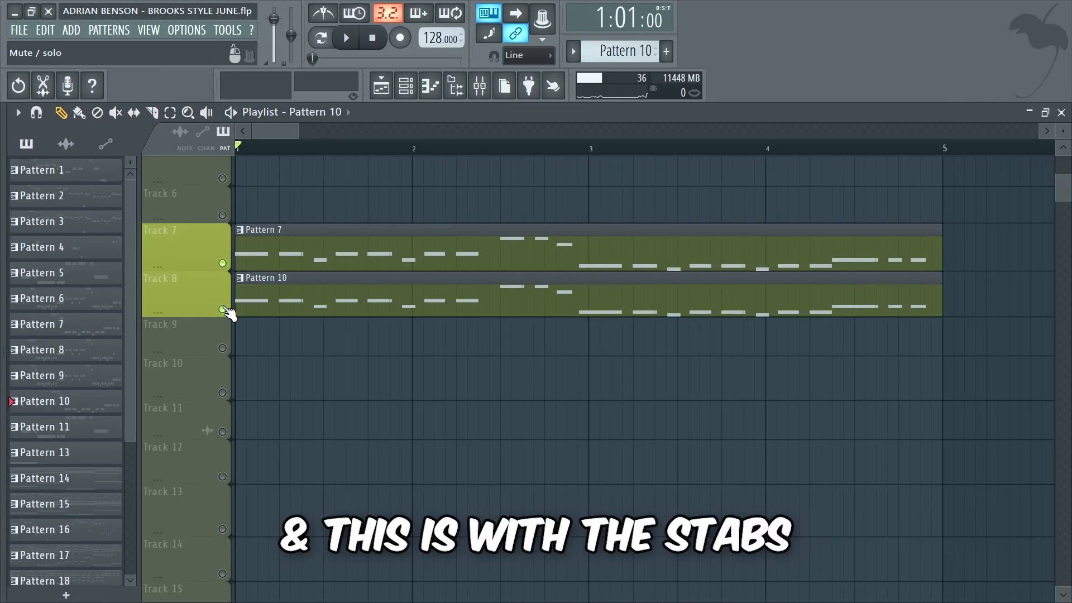
key("space")
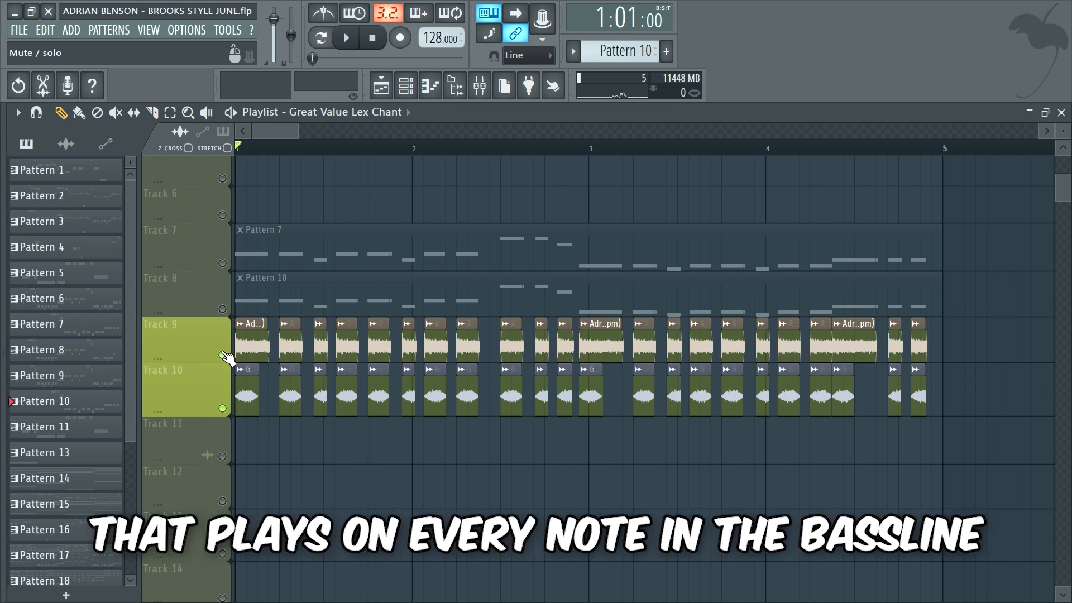
Solo the audio layers on Tracks 9 and 10 in turn, and play the bass and stabs with both layers muted.
right_click(222, 355)
key("space")
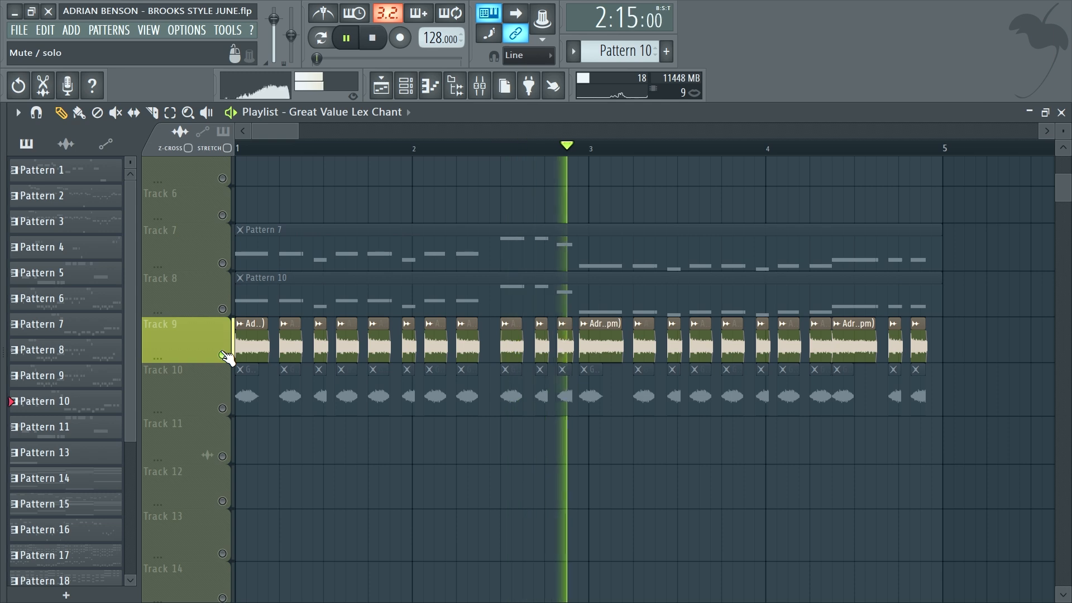
right_click(223, 408)
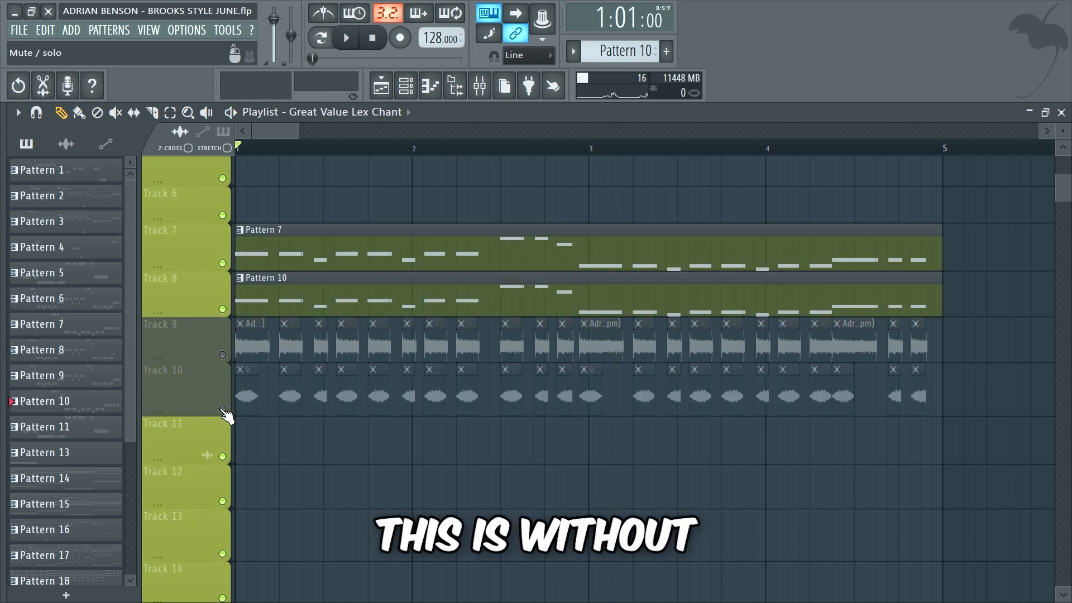
key("space")
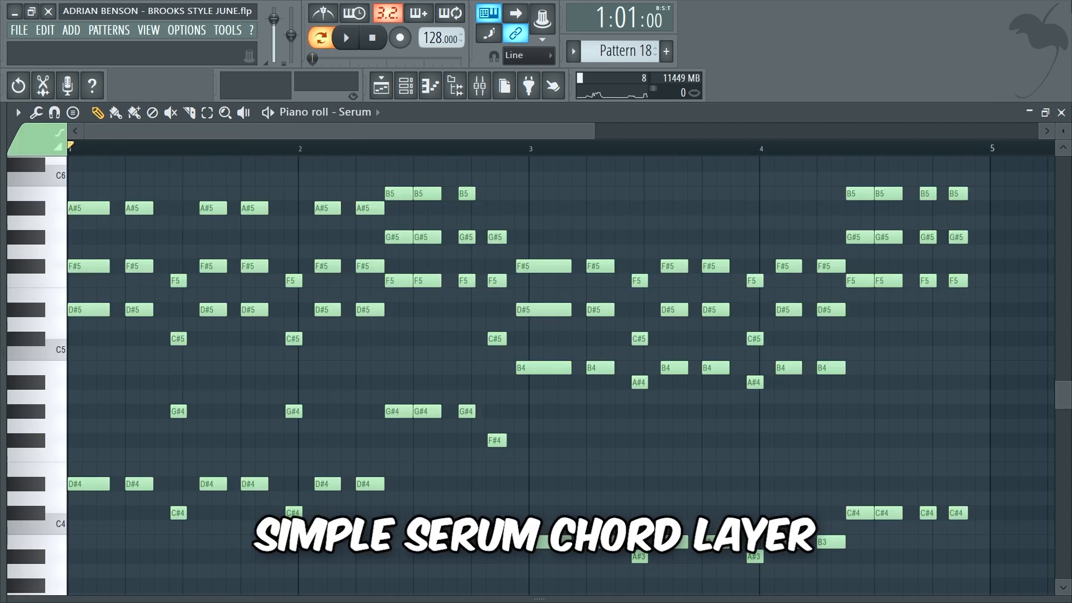
Listen to Pattern 18's Serum chord layer in the piano roll, followed by the Serum #2 layer in the channel rack.
key("space")
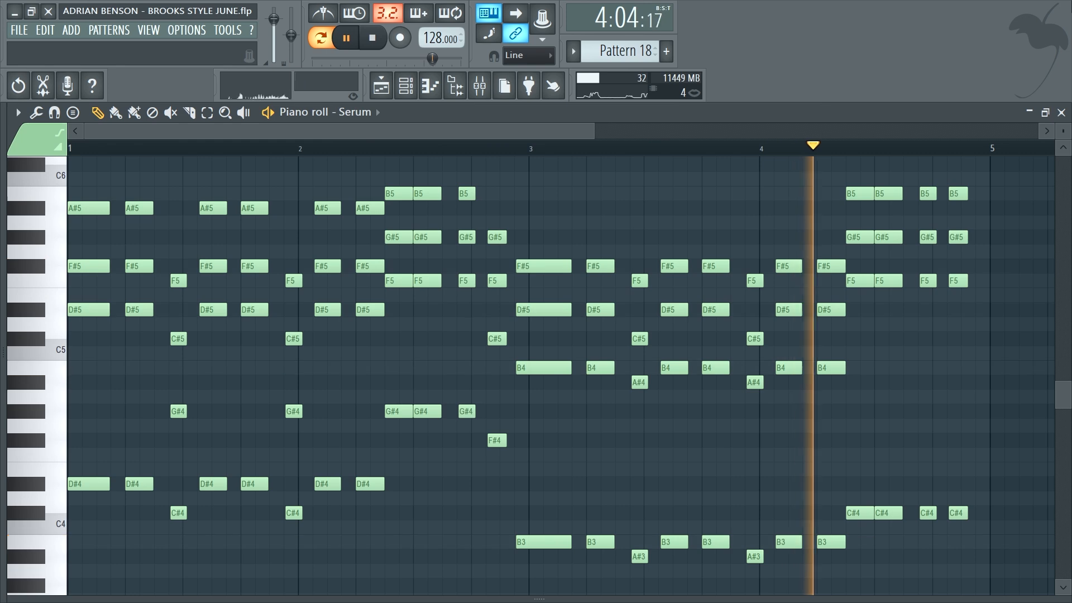
key("space")
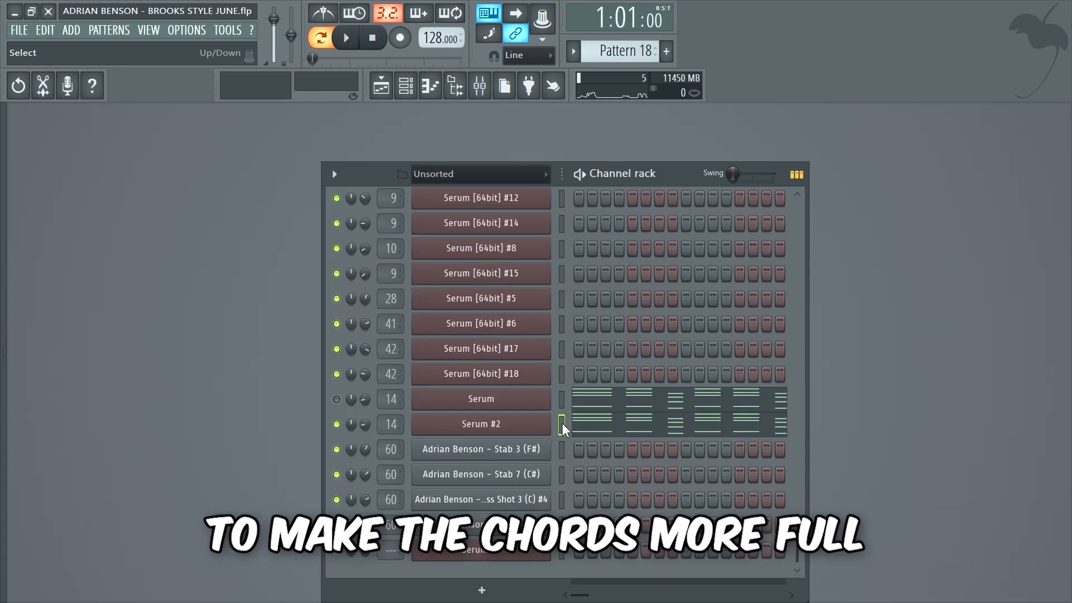
key("space")
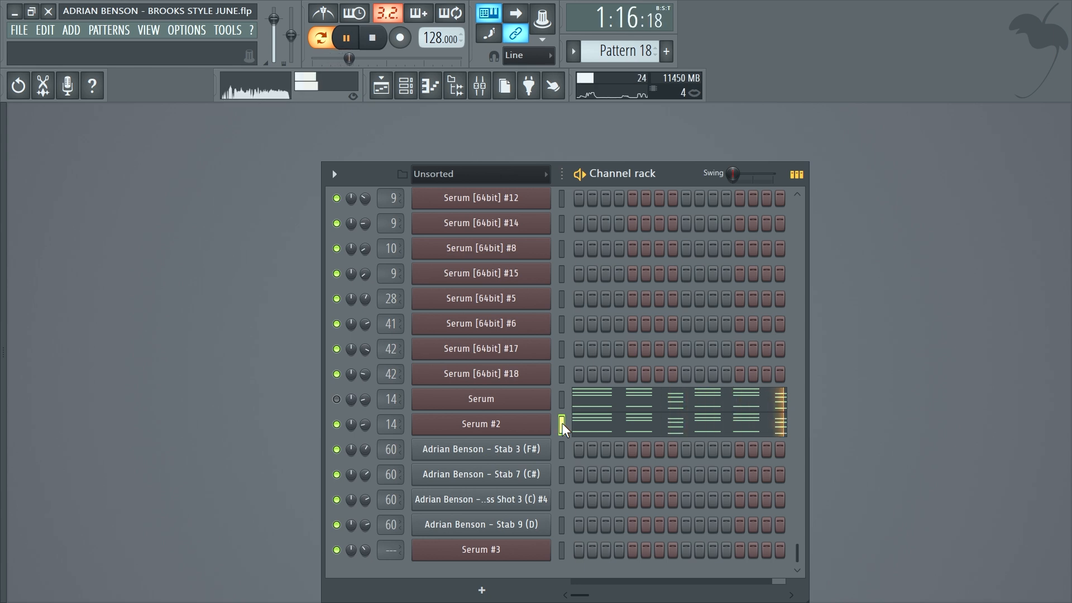
key("space")
key("space")
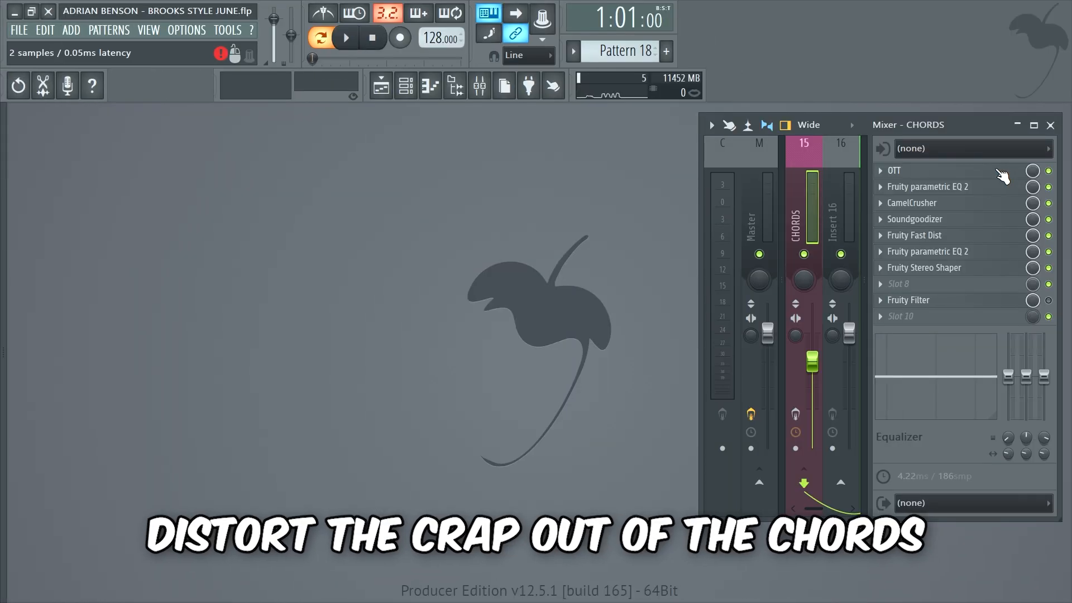
Examine the CHORDS effects in chain order, from OTT and EQ through CamelCrusher, Soundgoodizer and Fruity Fast Dist to the final EQ and Stereo Shaper.
left_click(1002, 171)
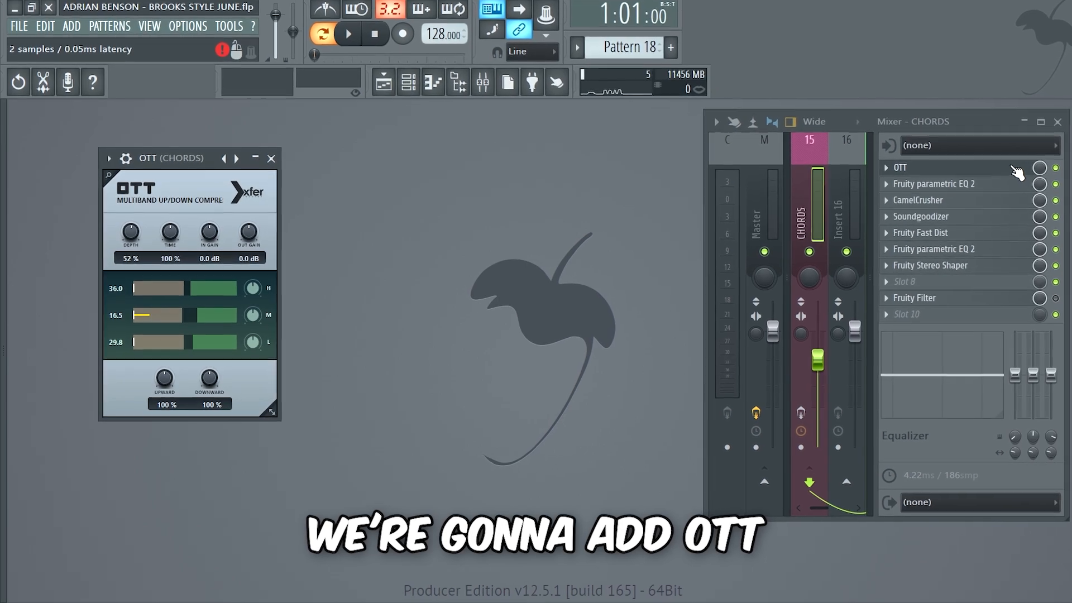
left_click(1011, 188)
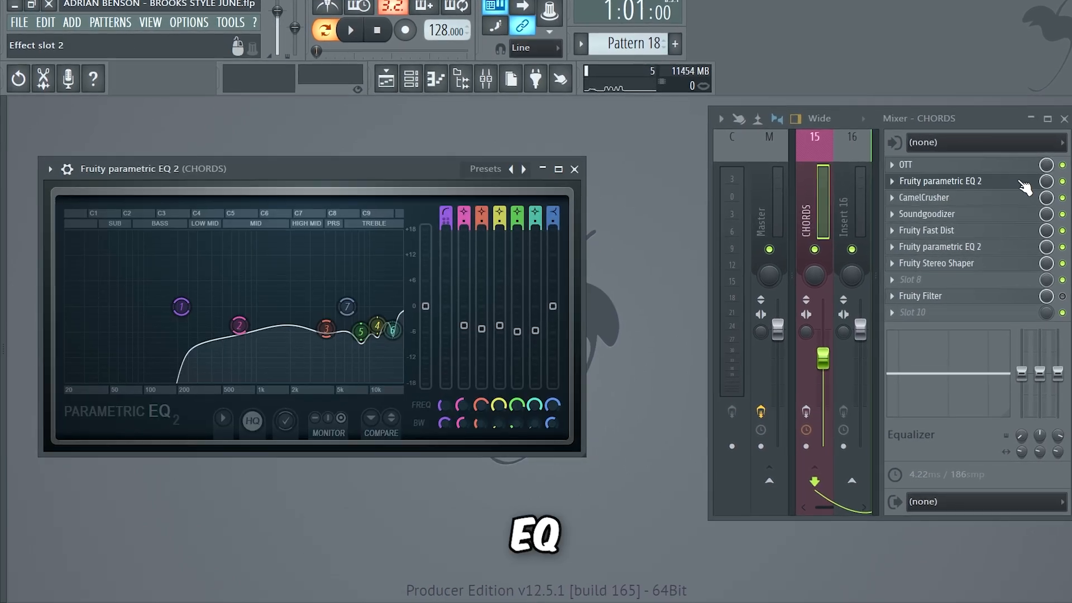
left_click(1017, 197)
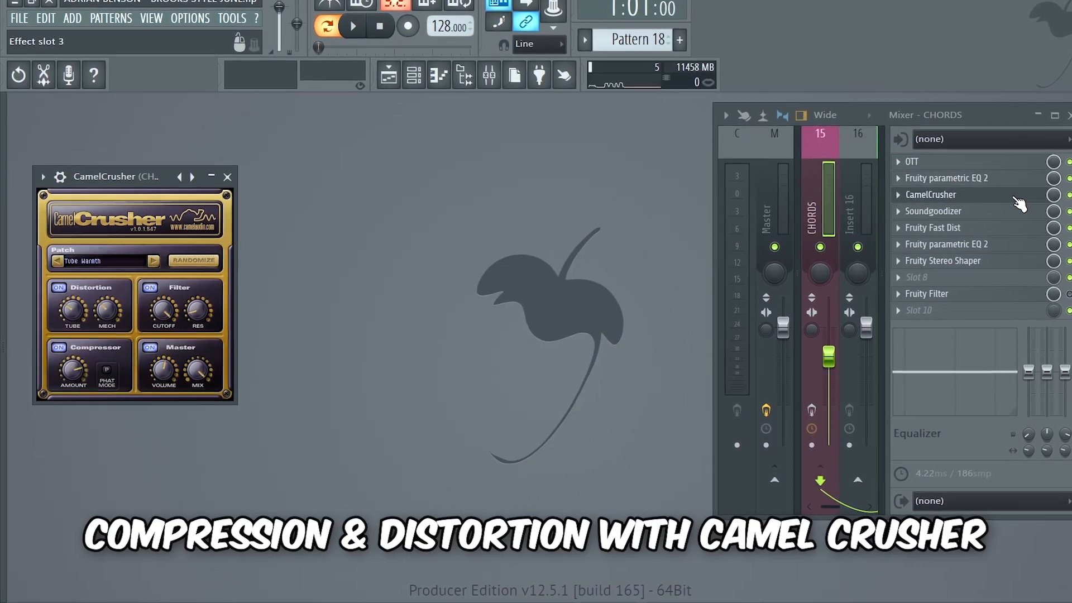
left_click(1027, 208)
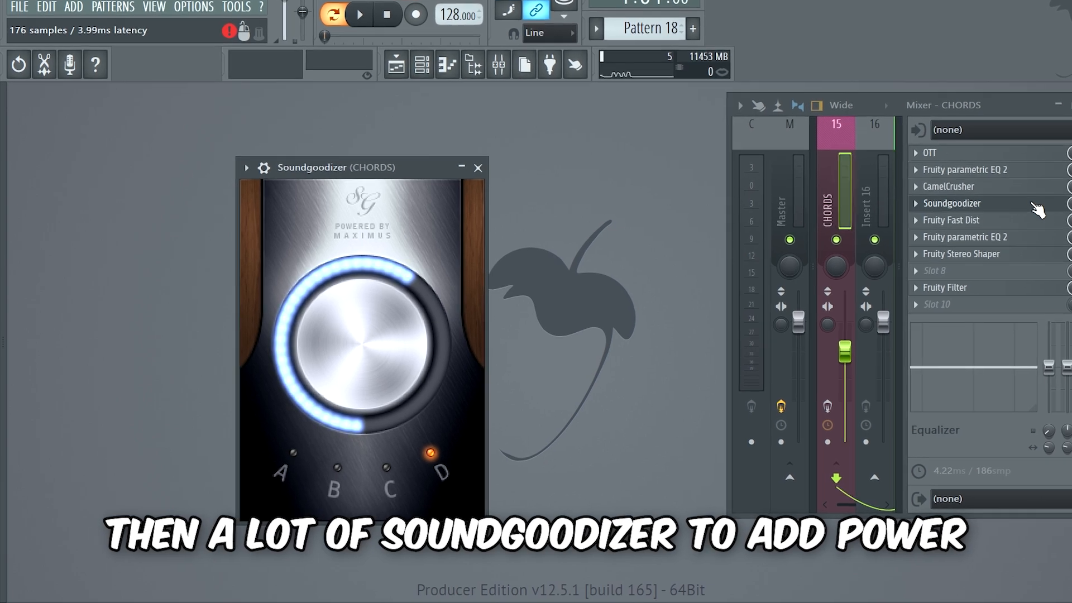
left_click(1038, 220)
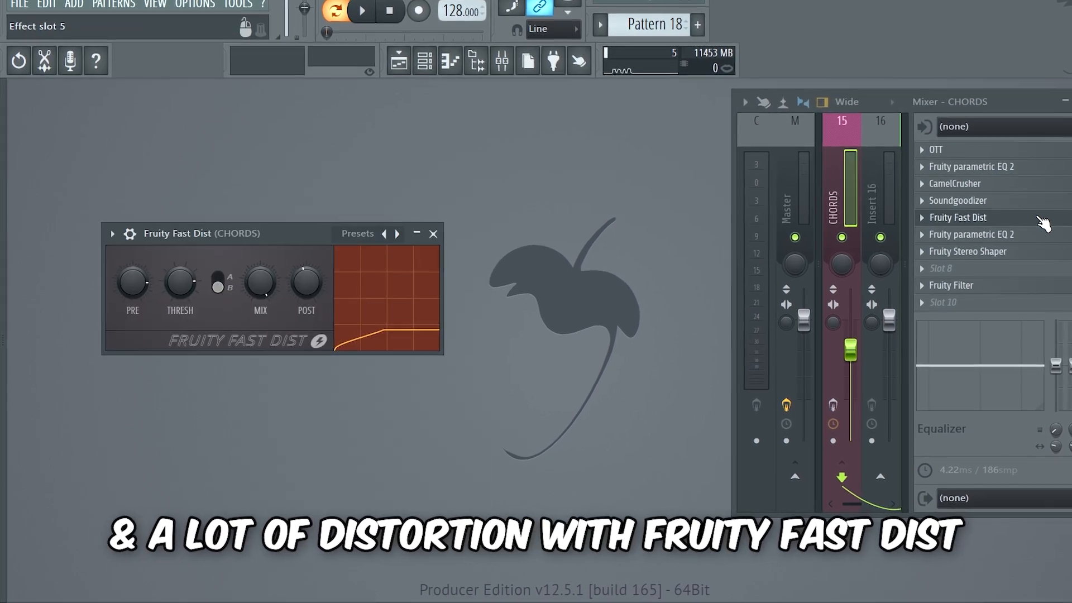
left_click(1045, 231)
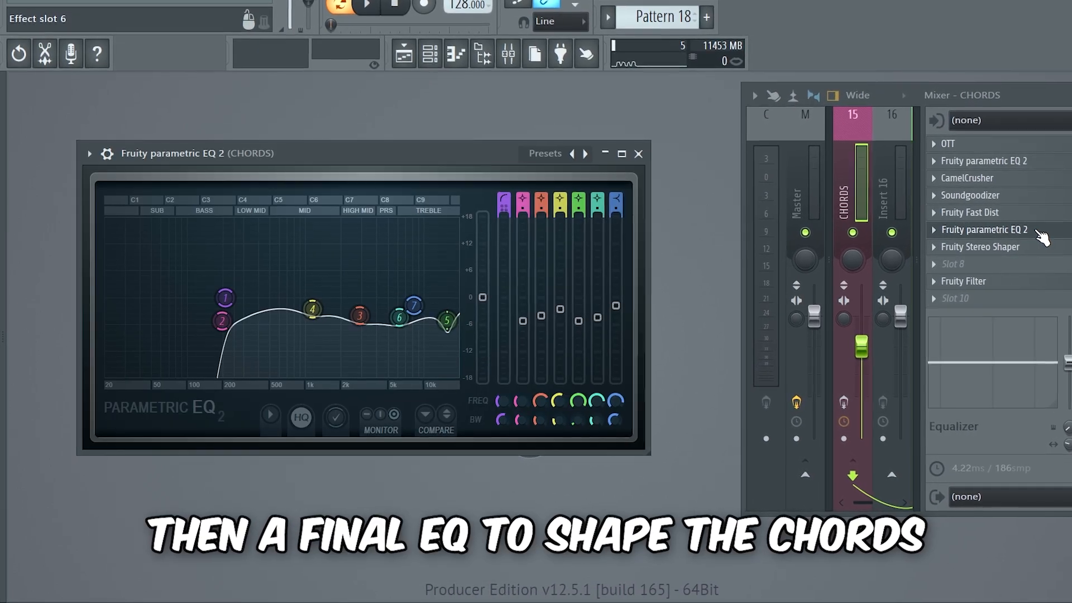
left_click(1042, 248)
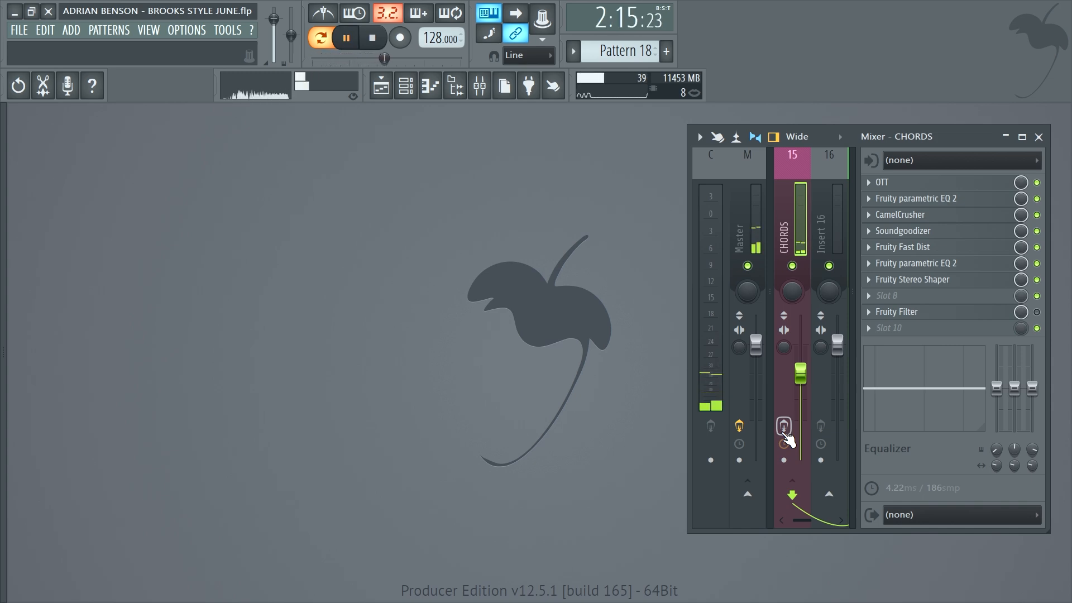
Enable the CHORDS track's effects for comparison, and listen to the chords with Fruity Filter active and together with the bass.
left_click(784, 427)
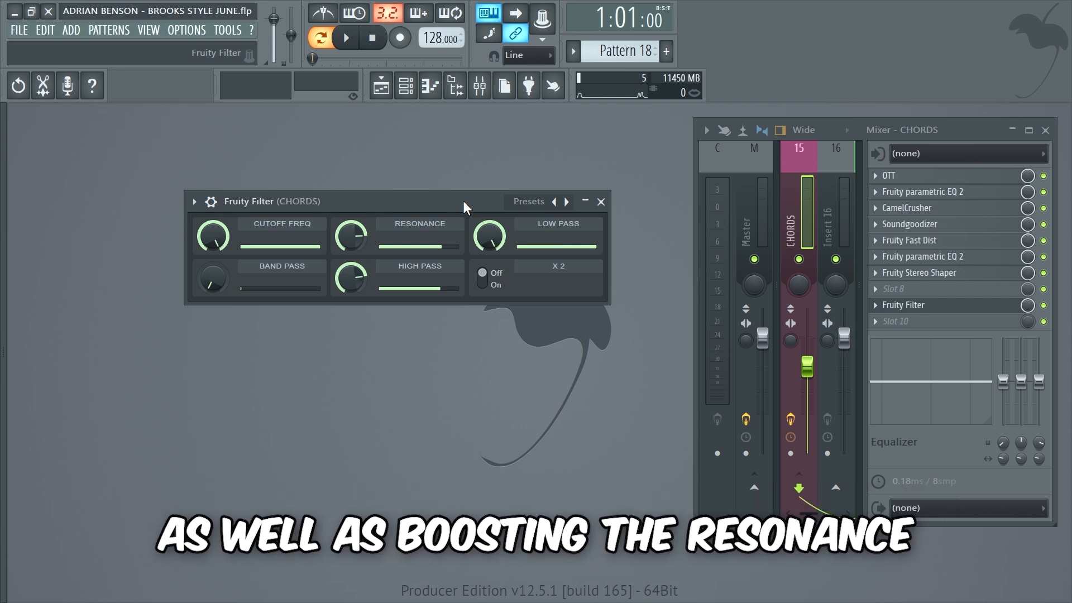
key("space")
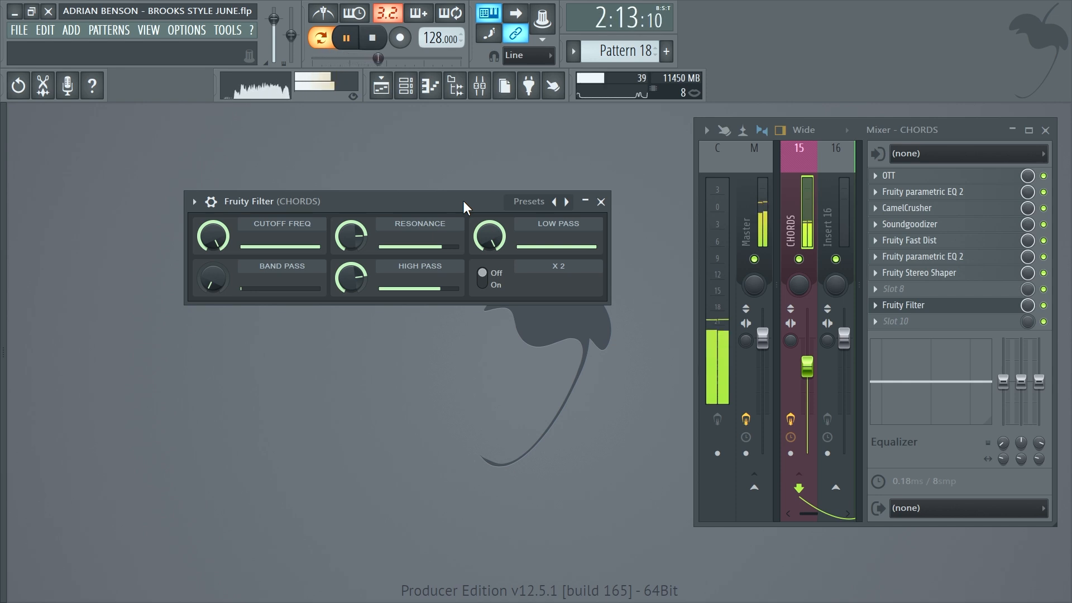
key("space")
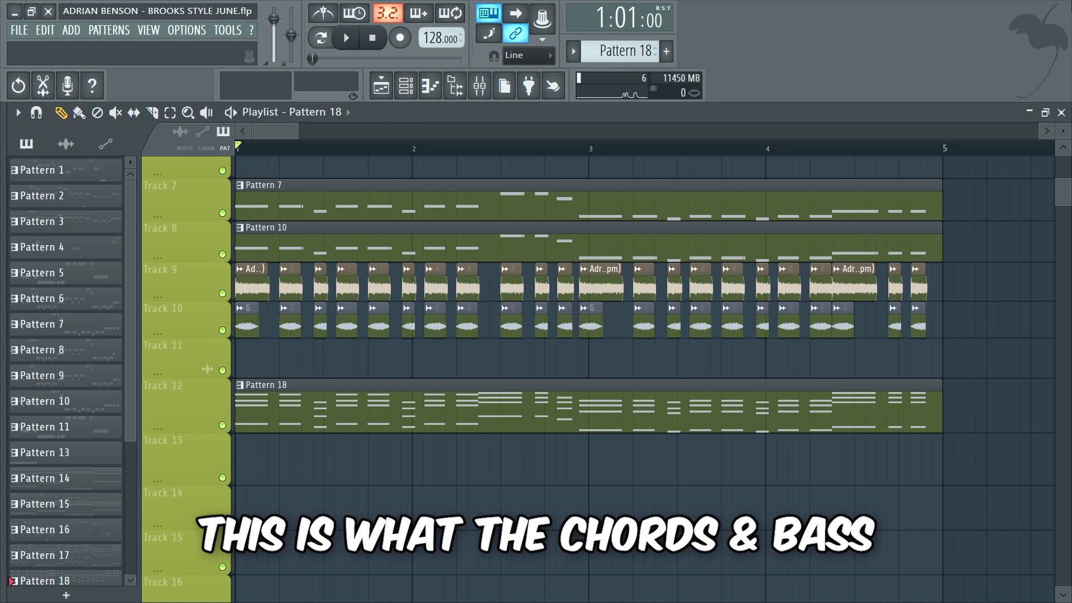
key("space")
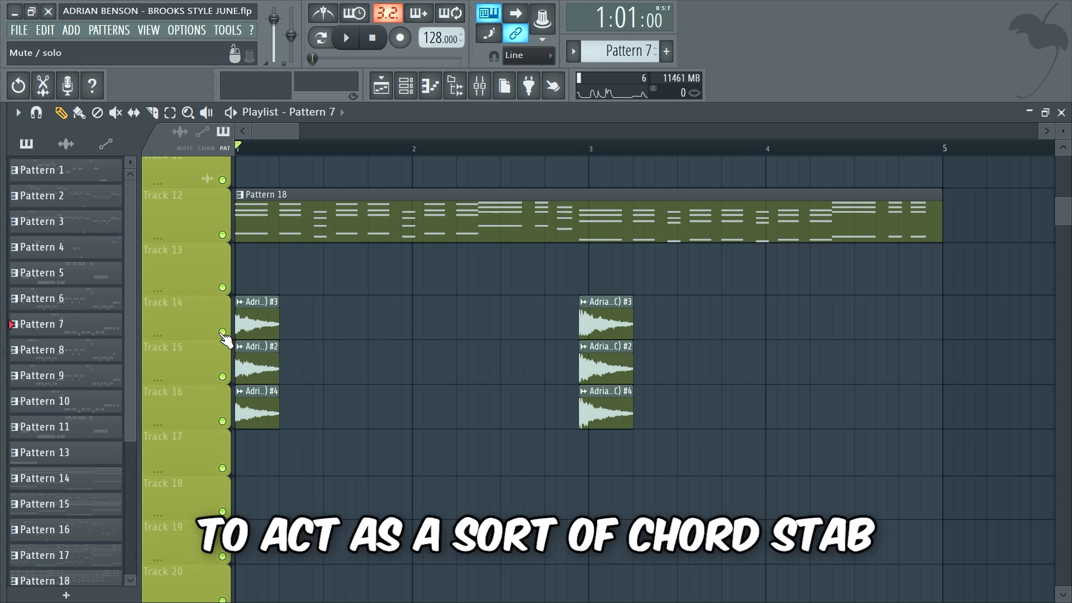
Audition the chord stab samples on Tracks 14, 15 and 16 one by one, and play all three with the Pattern 18 chords.
right_click(222, 332)
key("space")
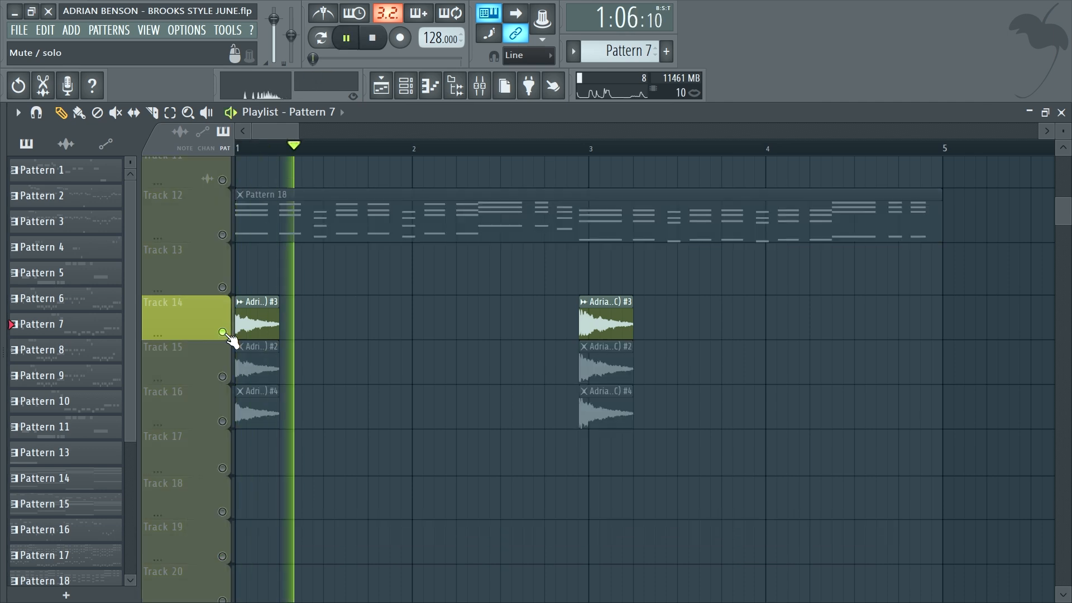
right_click(223, 377)
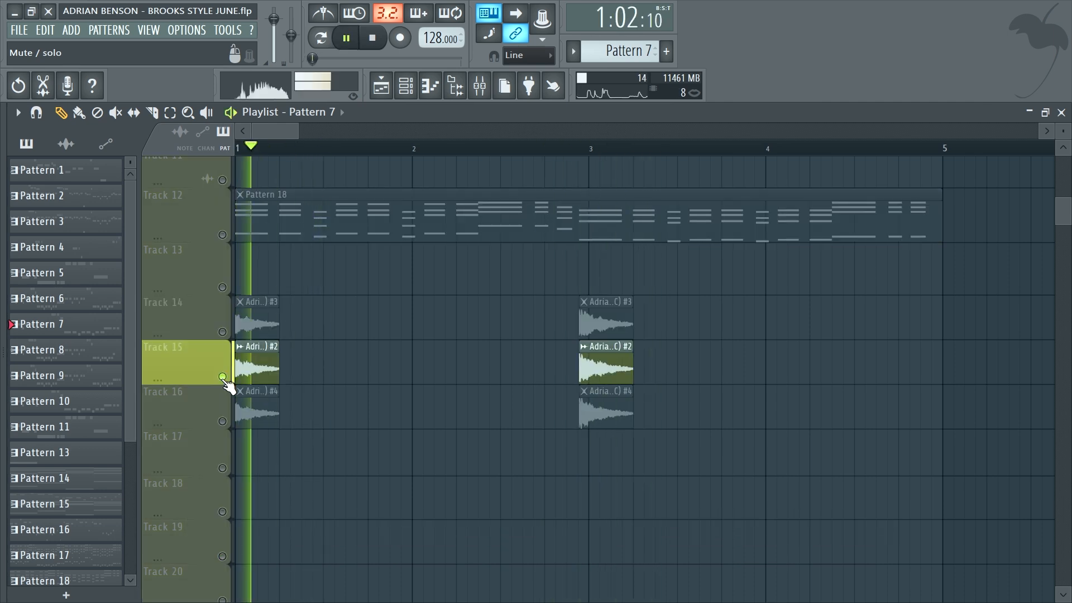
left_click(222, 421)
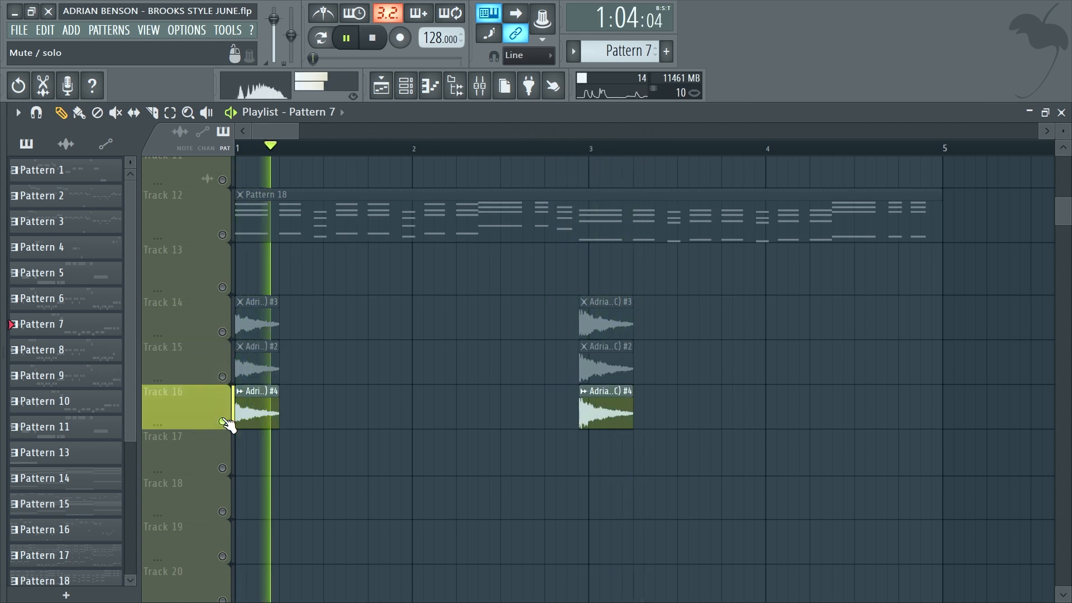
left_click(222, 331)
key("space")
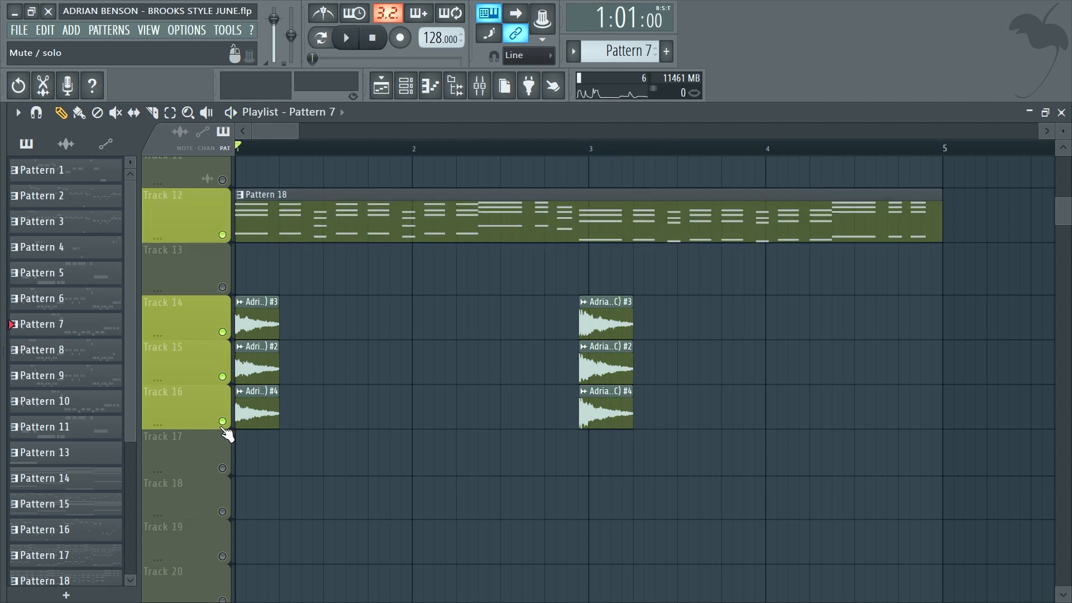
key("space")
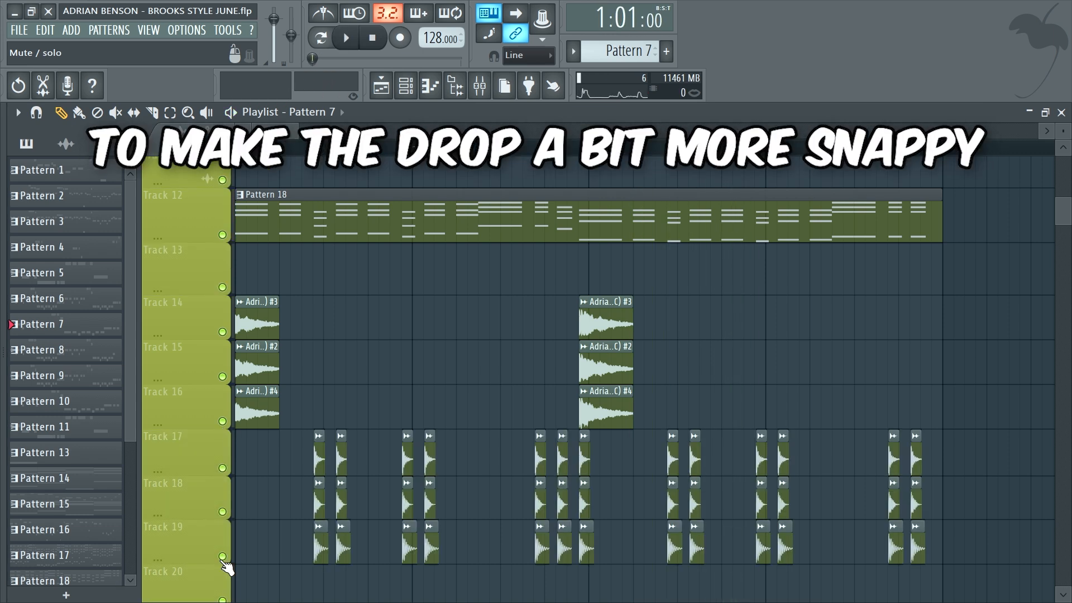
Solo the short sample layers on Tracks 17, 18 and 19 in turn, play them together, and restore all playlist tracks.
key("space")
right_click(222, 469)
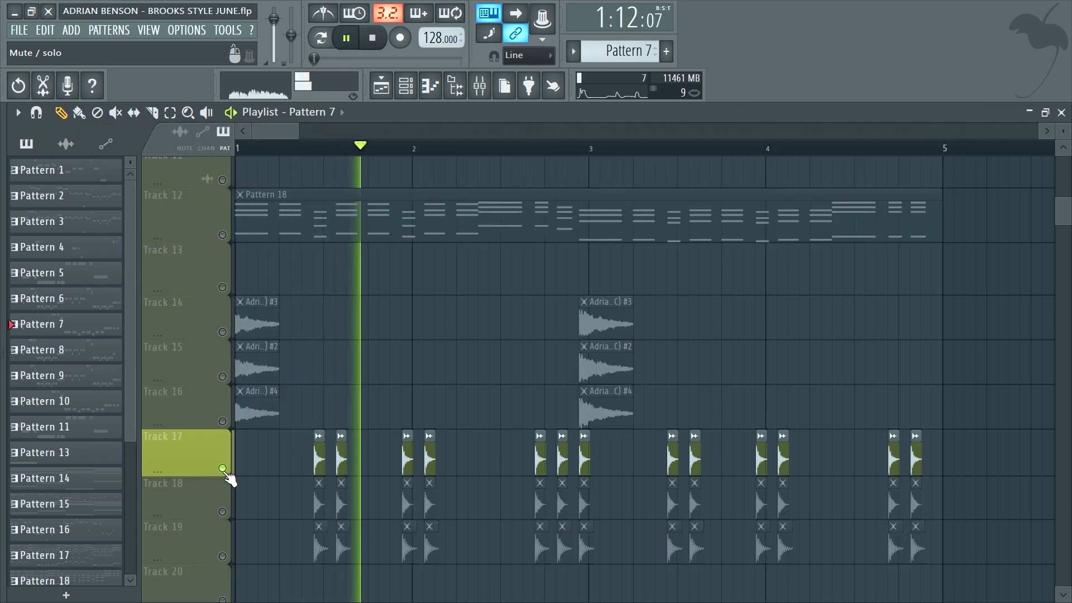
right_click(222, 512)
right_click(222, 556)
left_click(223, 511)
left_click(222, 468)
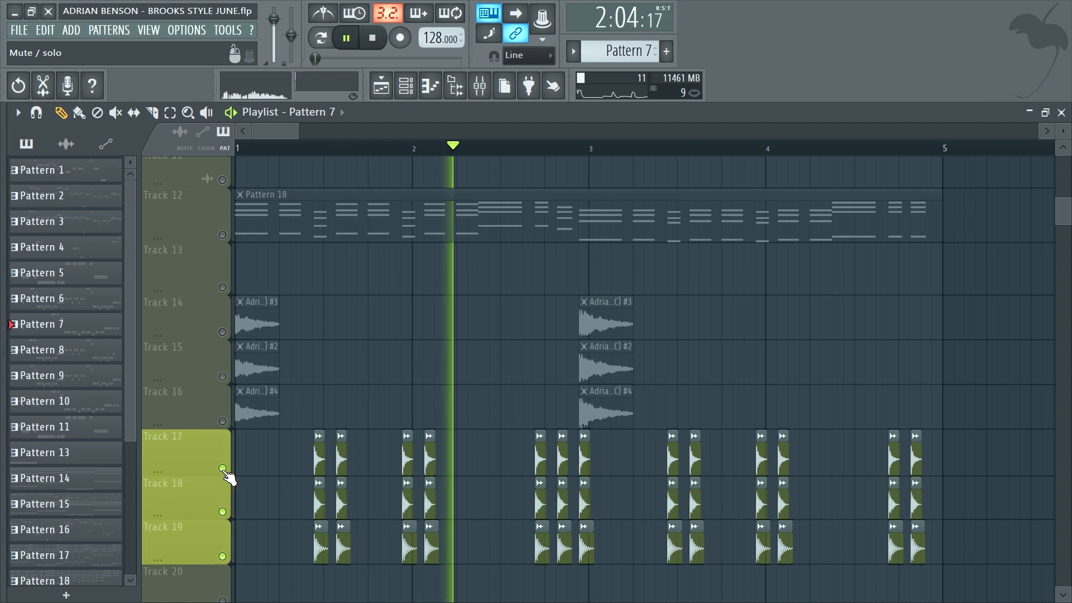
right_click(223, 556)
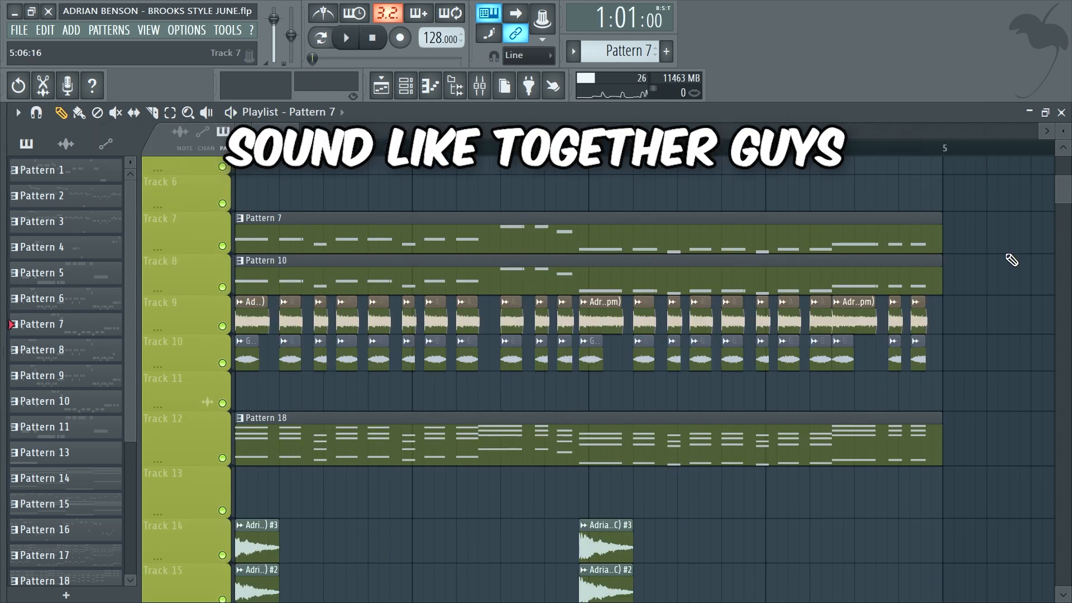
Play the Pattern 7, 10 and 18 parts together with the bass and stab sample layers on Tracks 9 to 19.
key("space")
scroll(1012, 260, "down", 5)
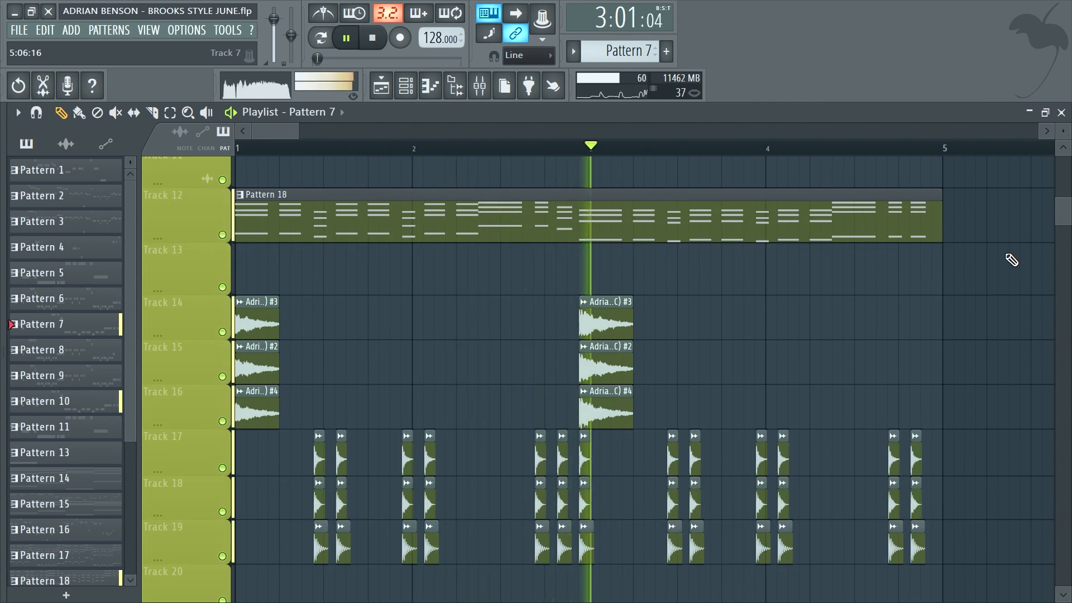
scroll(1011, 260, "up", 4)
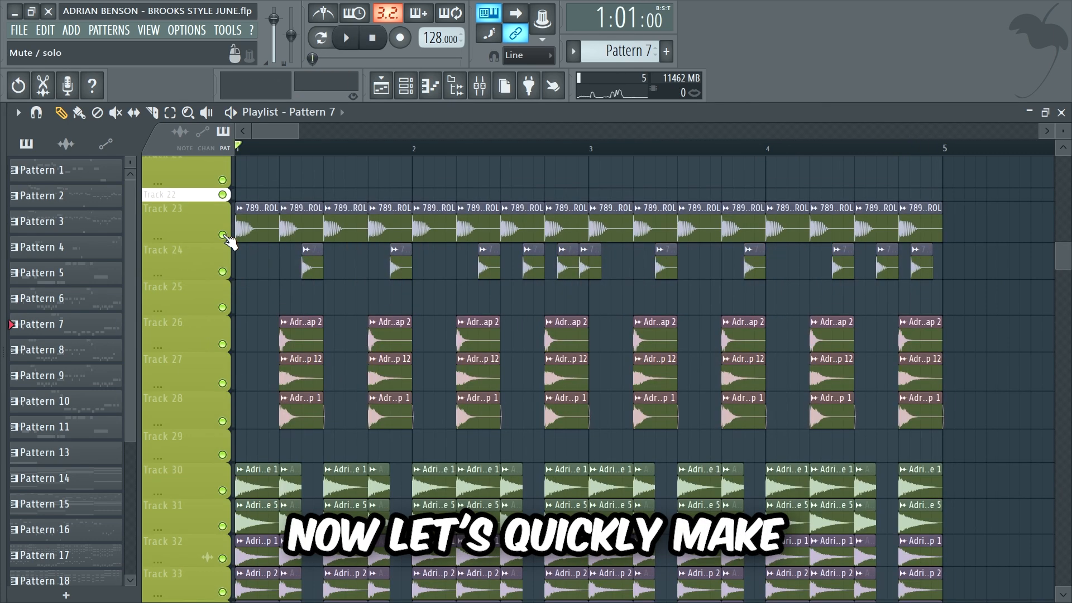
Solo and play the kick on Track 23, add the Track 24 tom, and audition the claps on Tracks 26 to 28.
left_click(222, 235, "ctrl")
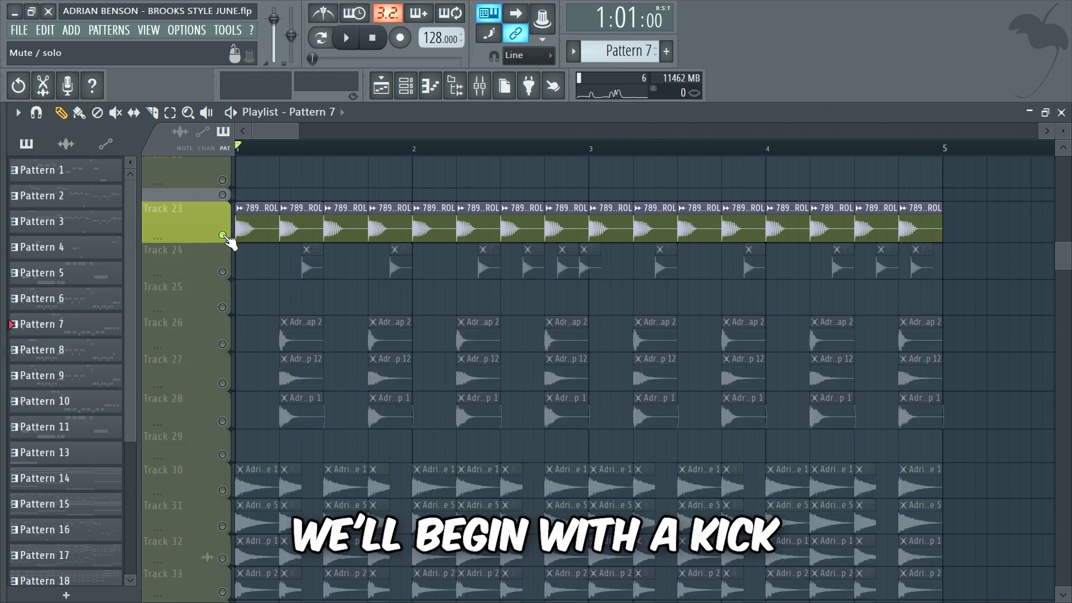
key("space")
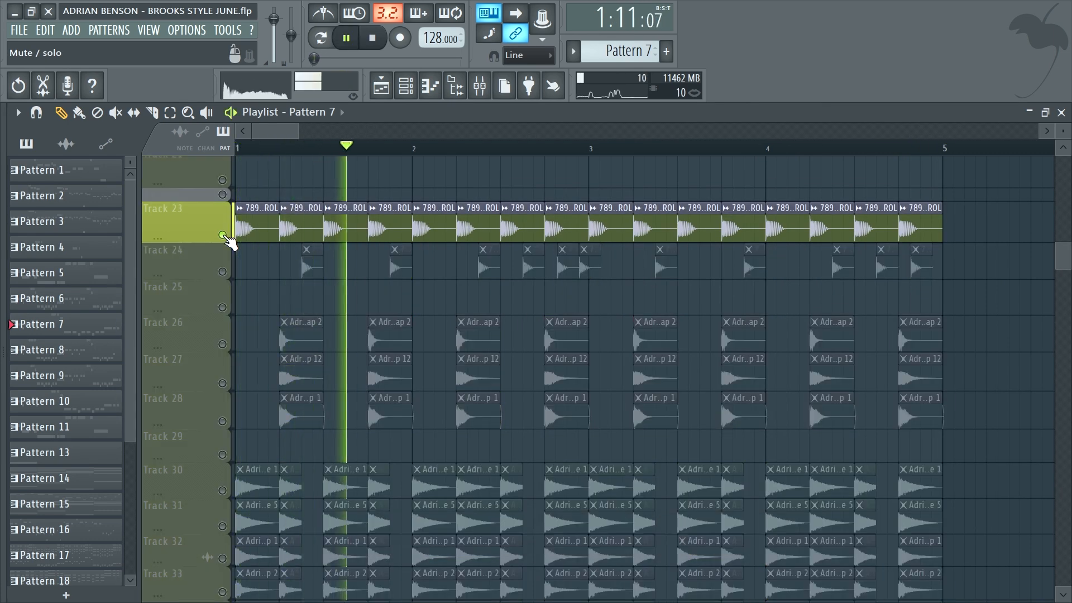
left_click(222, 272)
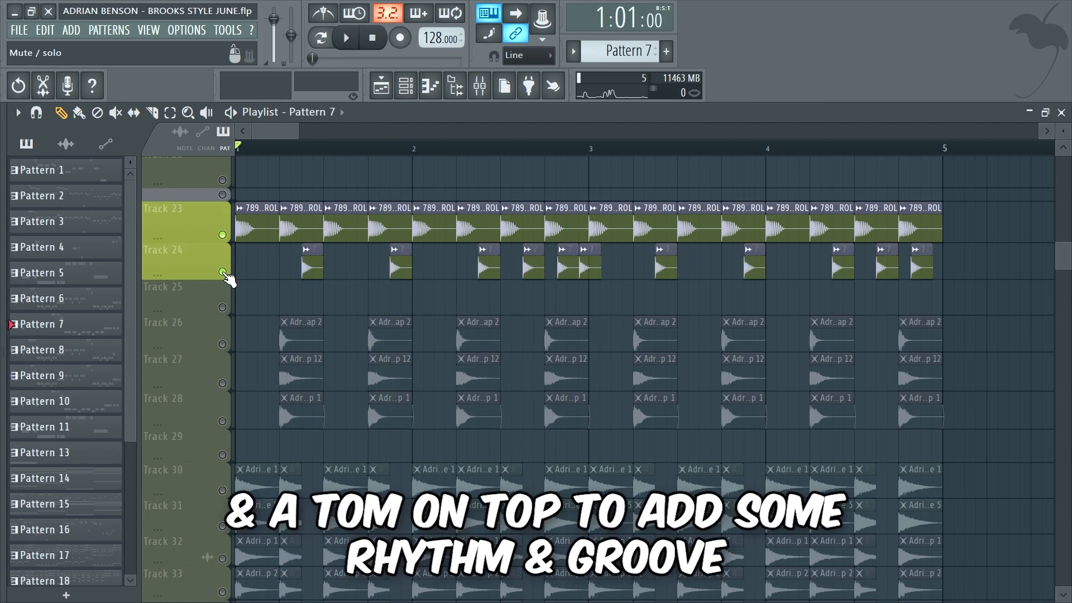
key("space")
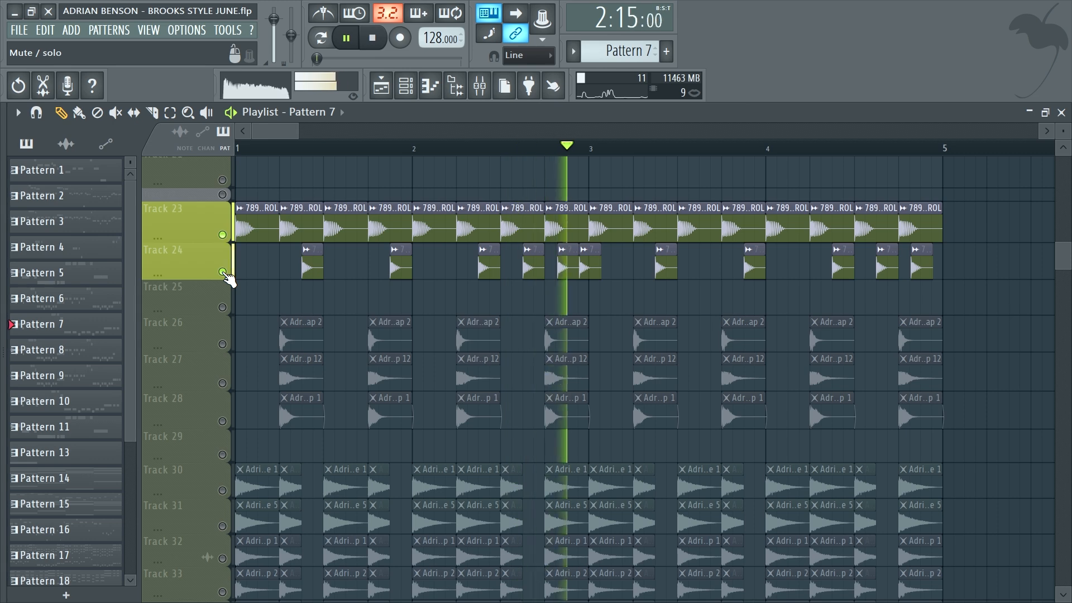
left_click(222, 345)
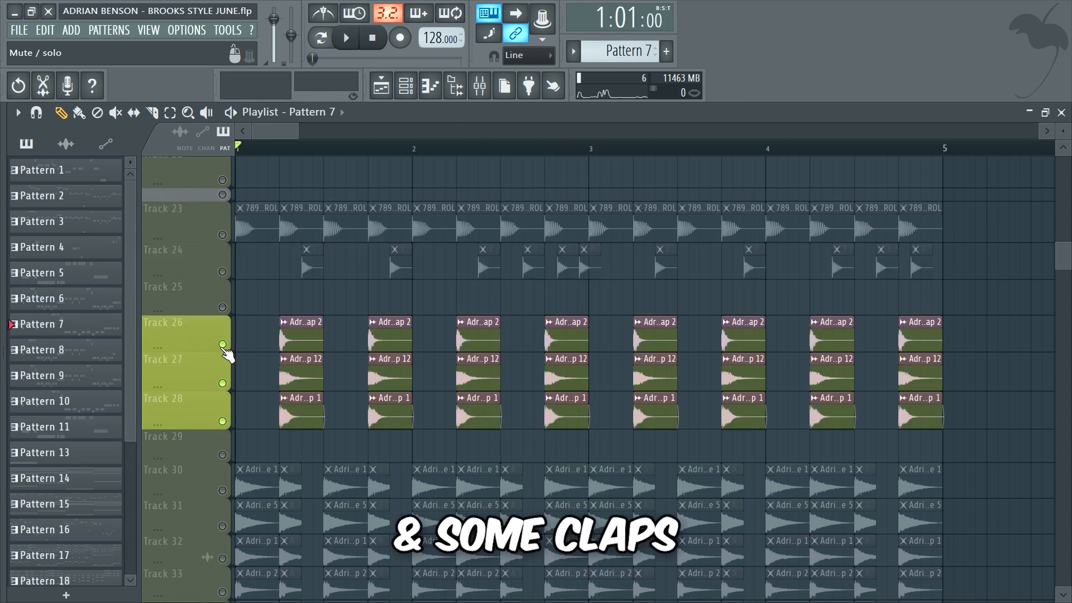
key("space")
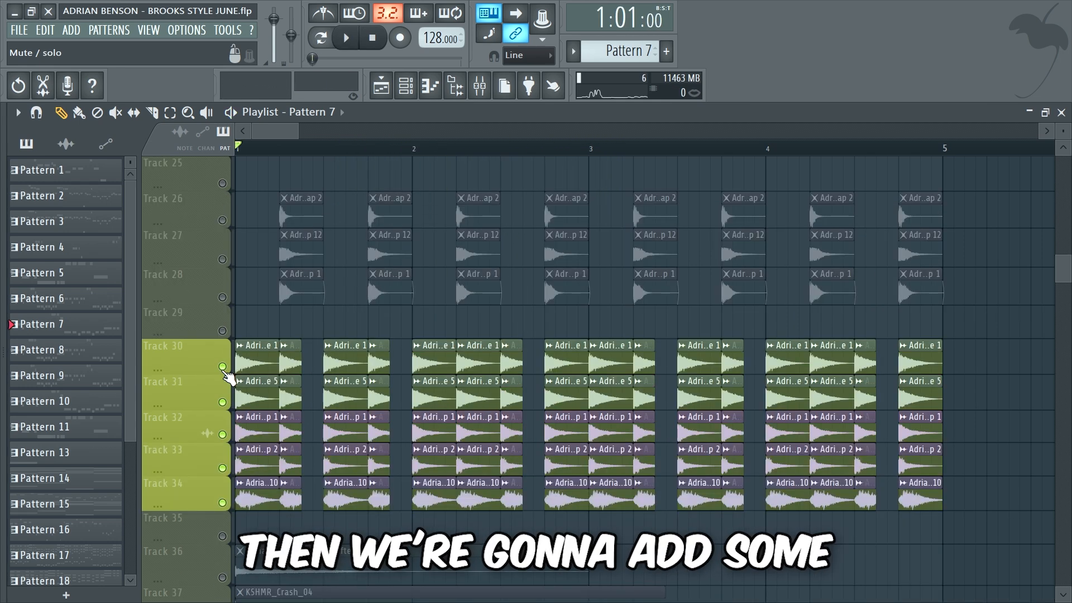
Solo the rhythmic sample layers on Tracks 30 to 34 one by one during playback.
right_click(222, 366)
key("space")
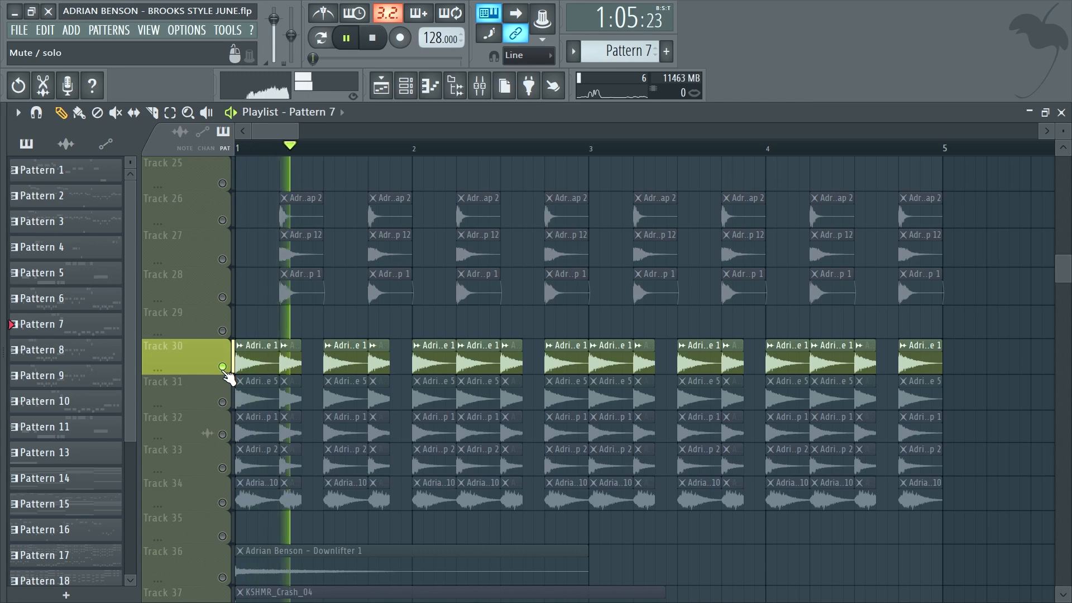
right_click(222, 402)
right_click(222, 434)
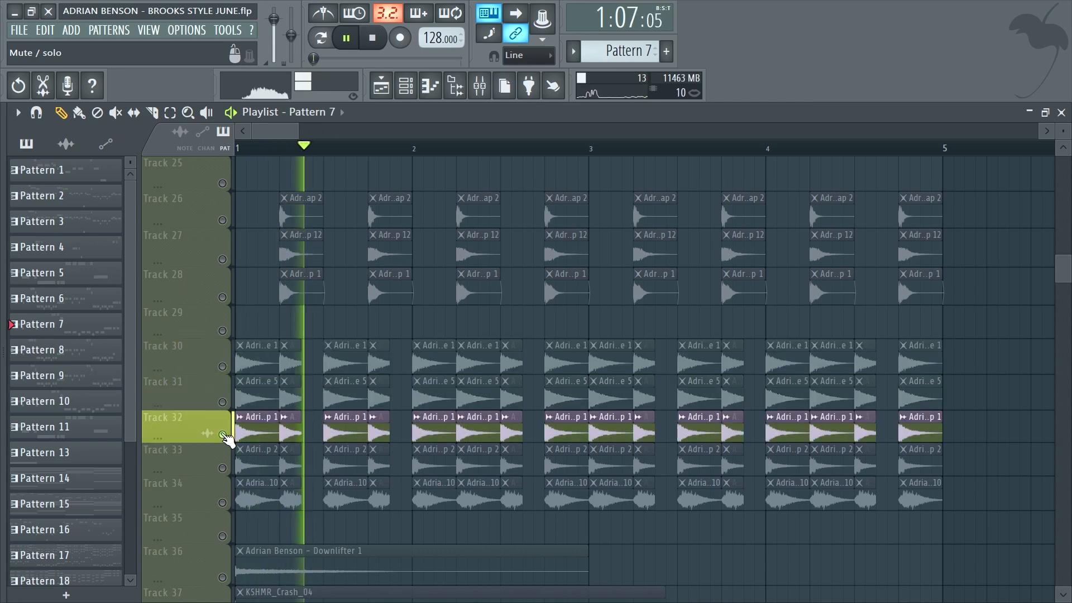
right_click(222, 468)
right_click(222, 502)
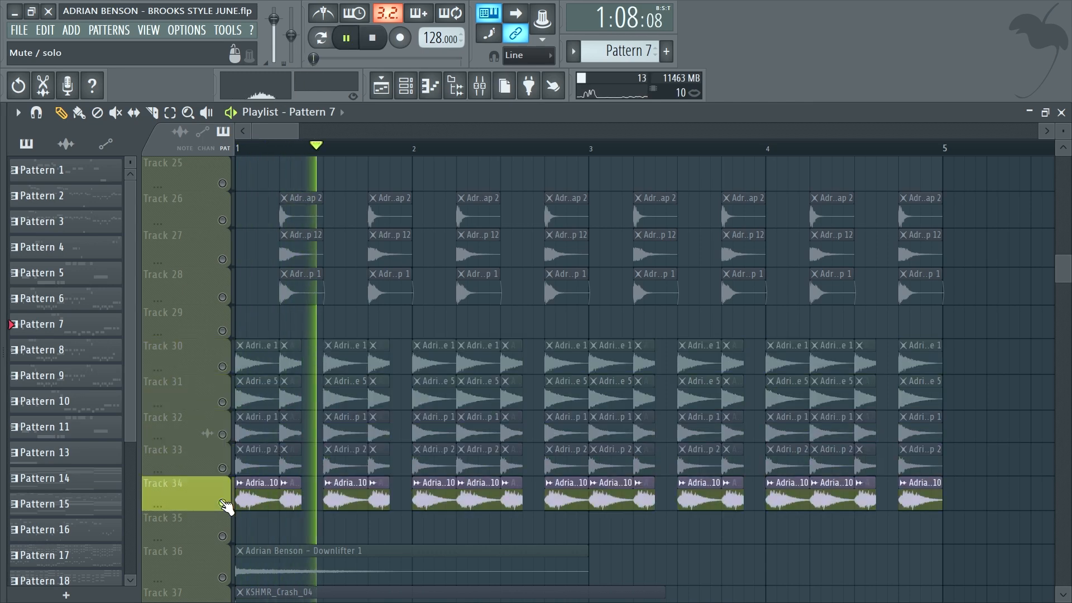
right_click(224, 504)
scroll(228, 418, "up", 1)
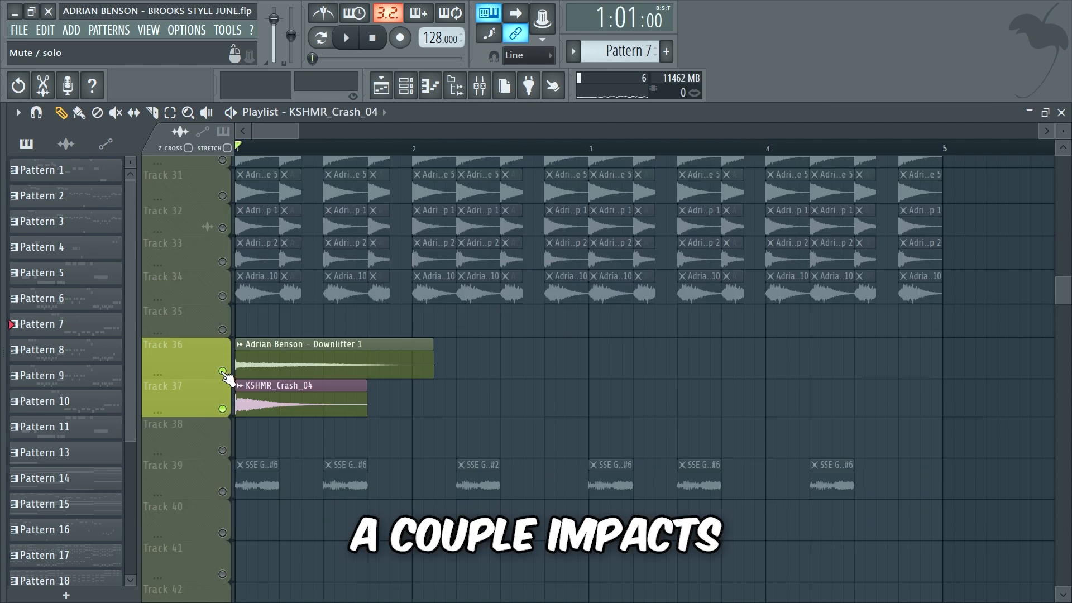
Audition the downlifter on Track 36, the KSHMR_Crash_04 impact on Track 37 and the glitch sample on Track 39, each soloed.
right_click(222, 372)
key("space")
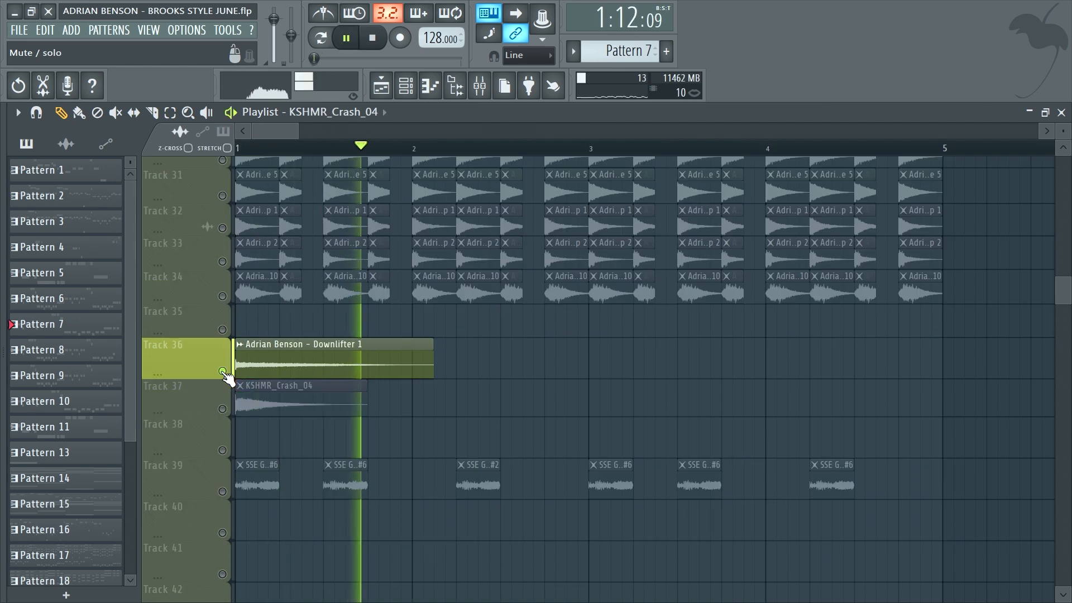
right_click(222, 408)
right_click(223, 492)
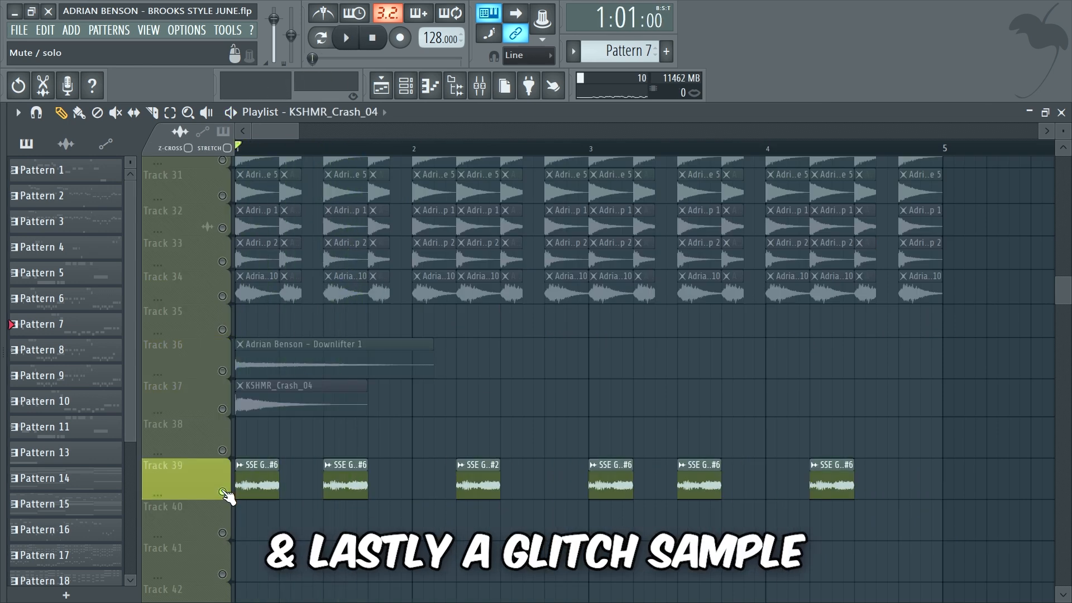
key("space")
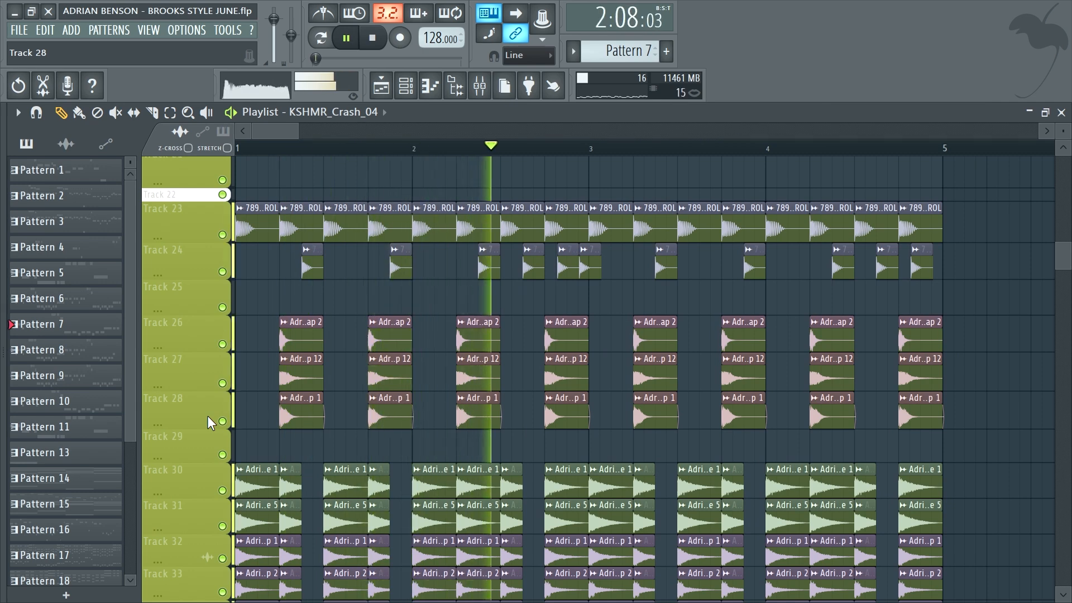
Listen to all drum layers together, and play the full arrangement from the Pattern 15 buildup while viewing its tracks.
scroll(206, 416, "down", 4)
scroll(206, 416, "down", 2)
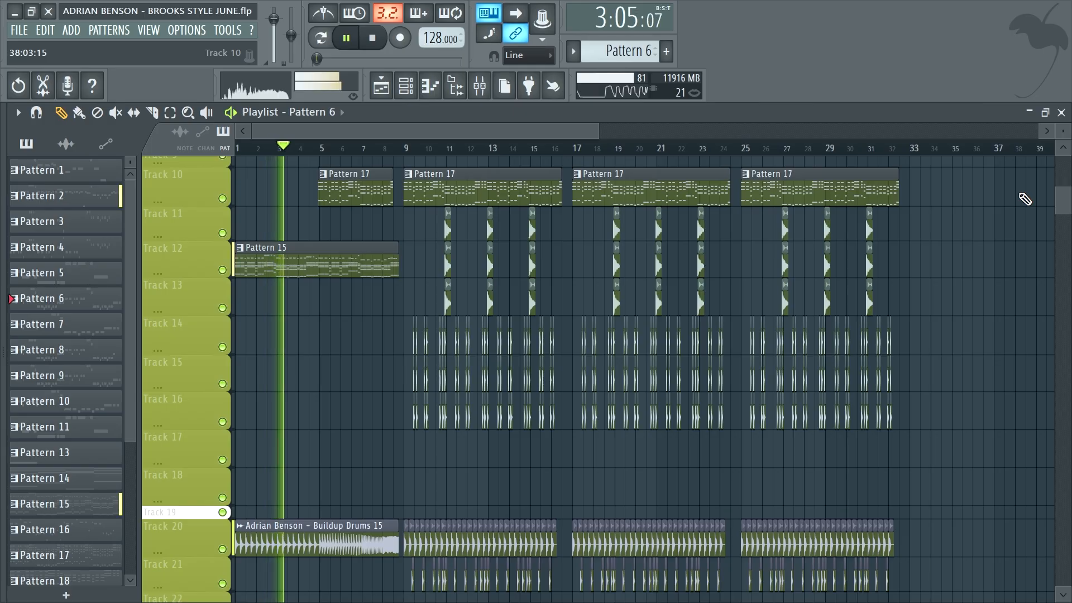
scroll(1024, 199, "up", 6)
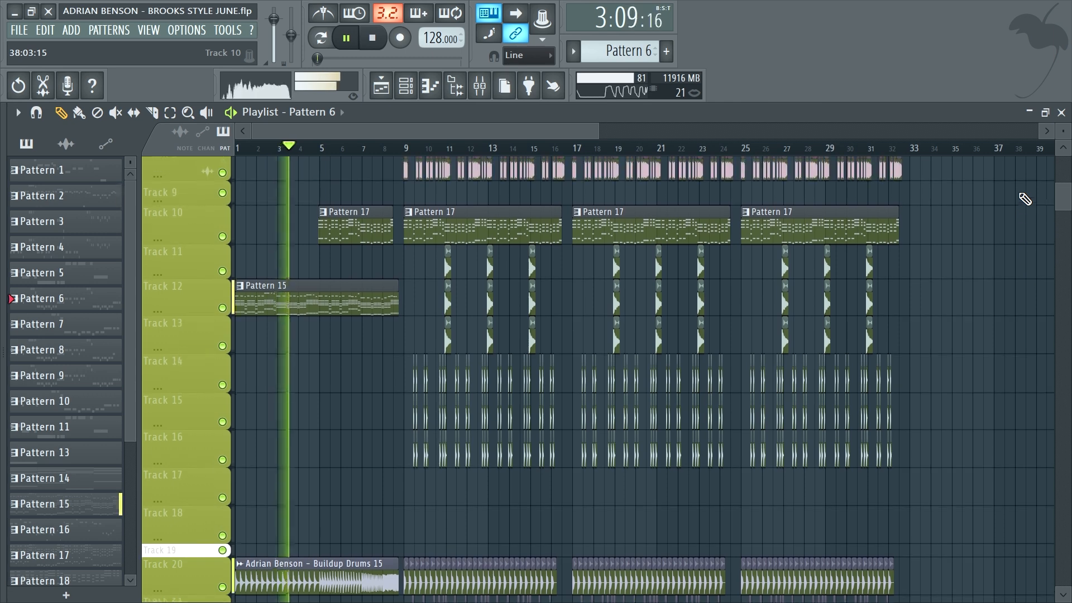